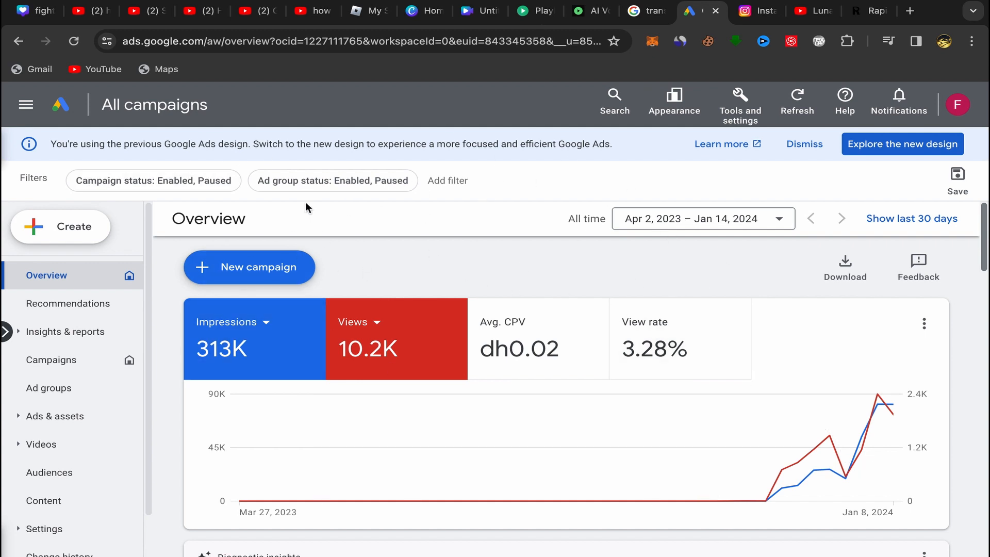
Start a new campaign and choose to create it without a goal's guidance.
{"action": "scroll", "coordinate": [509, 412], "scroll_direction": "down", "scroll_amount": 2}
{"action": "scroll", "coordinate": [510, 414], "scroll_direction": "down", "scroll_amount": 5}
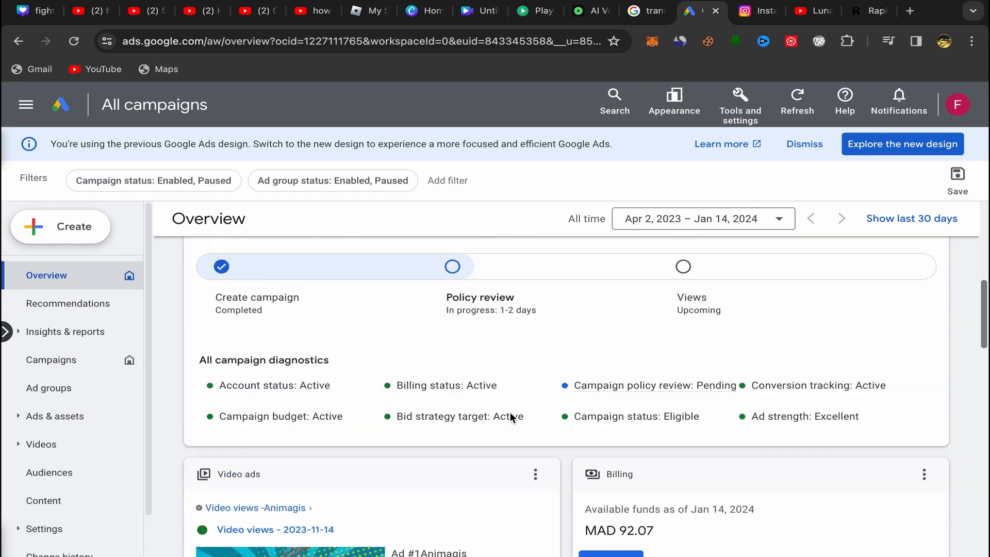
{"action": "scroll", "coordinate": [536, 361], "scroll_direction": "up", "scroll_amount": 7}
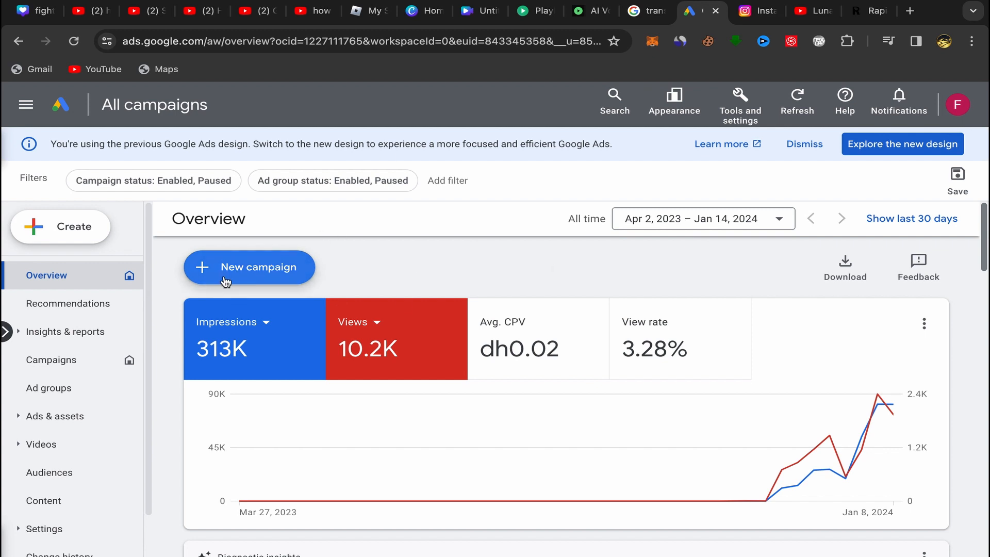
{"action": "left_click", "coordinate": [251, 272]}
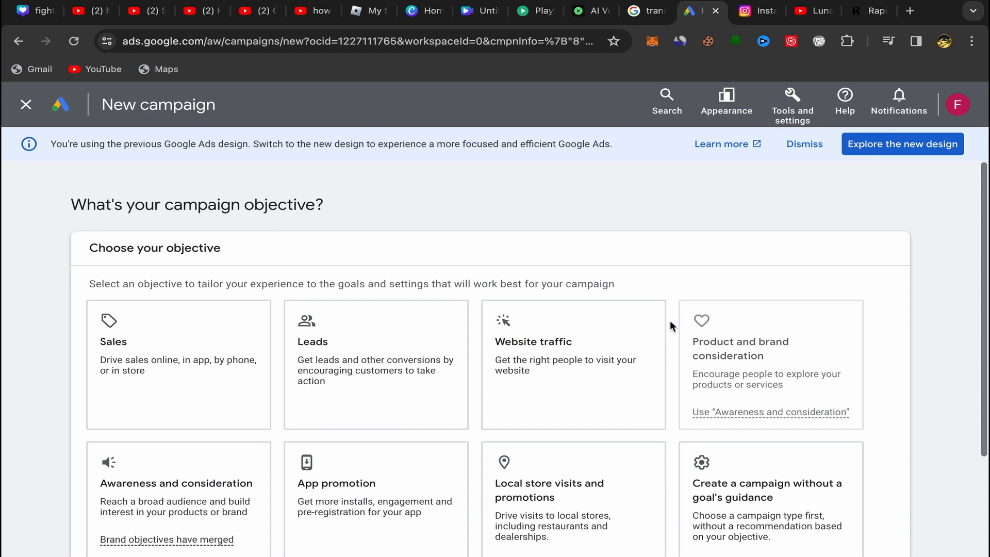
{"action": "scroll", "coordinate": [669, 322], "scroll_direction": "down", "scroll_amount": 3}
{"action": "left_click", "coordinate": [823, 323]}
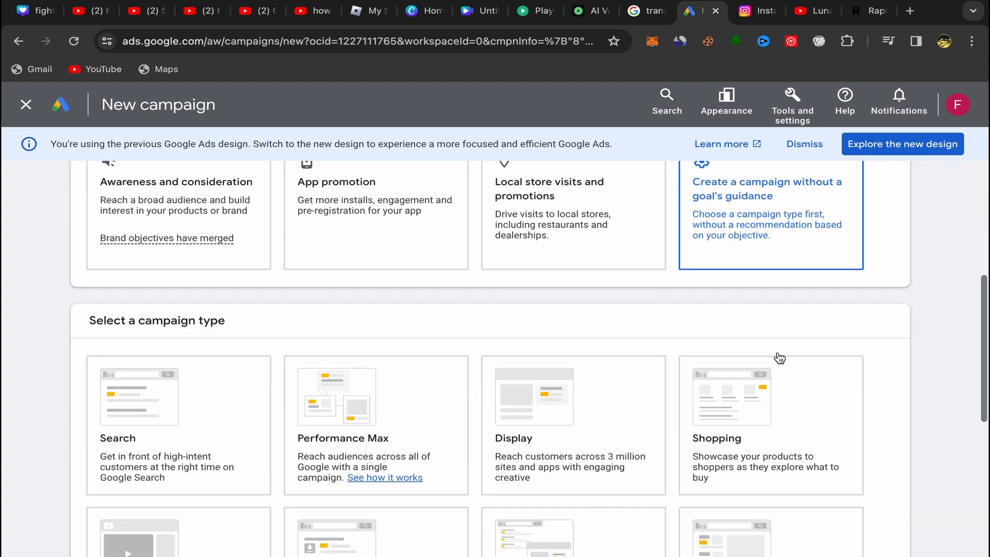
Choose the Video campaign type with the Video views subtype and continue to the campaign settings.
{"action": "left_click", "coordinate": [105, 243]}
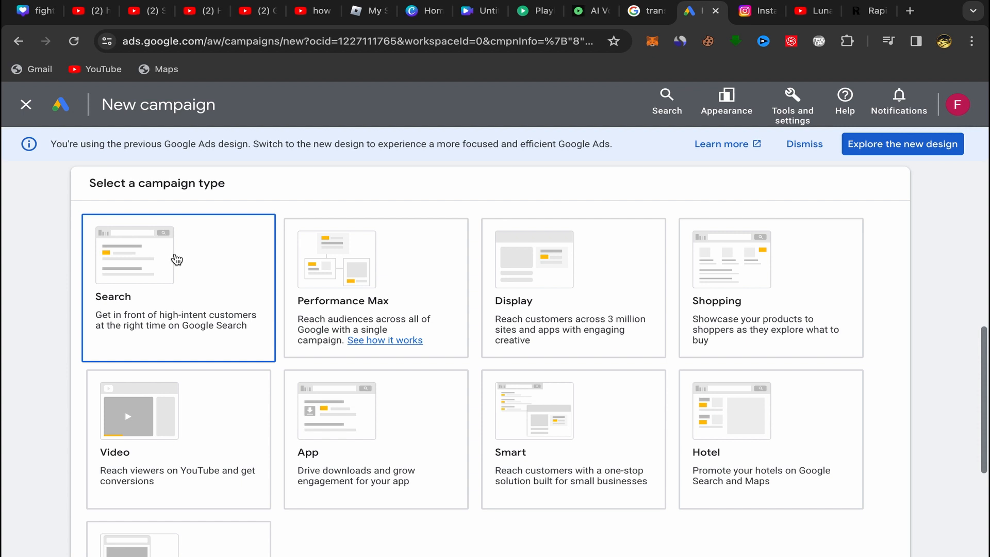
{"action": "left_click", "coordinate": [442, 254]}
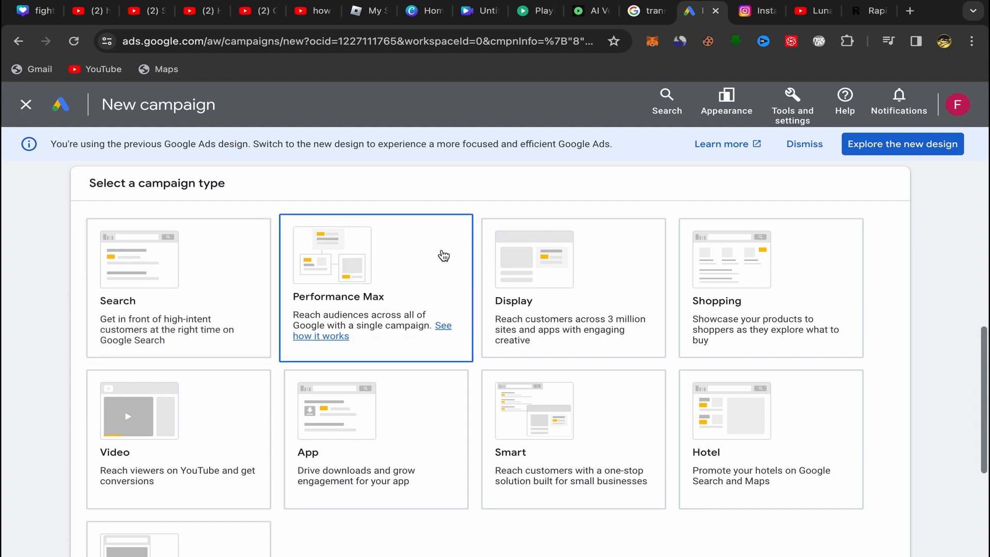
{"action": "left_click", "coordinate": [640, 260]}
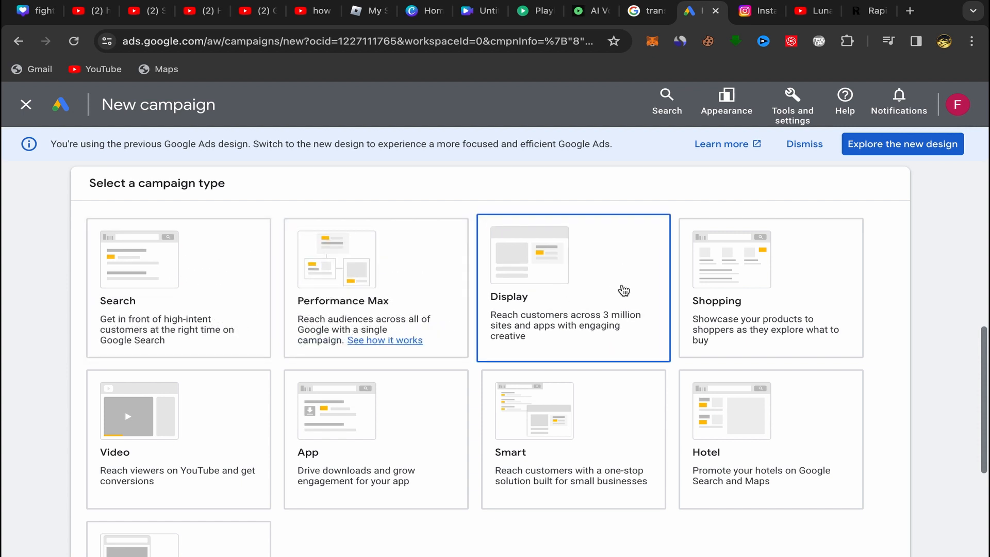
{"action": "left_click", "coordinate": [764, 311]}
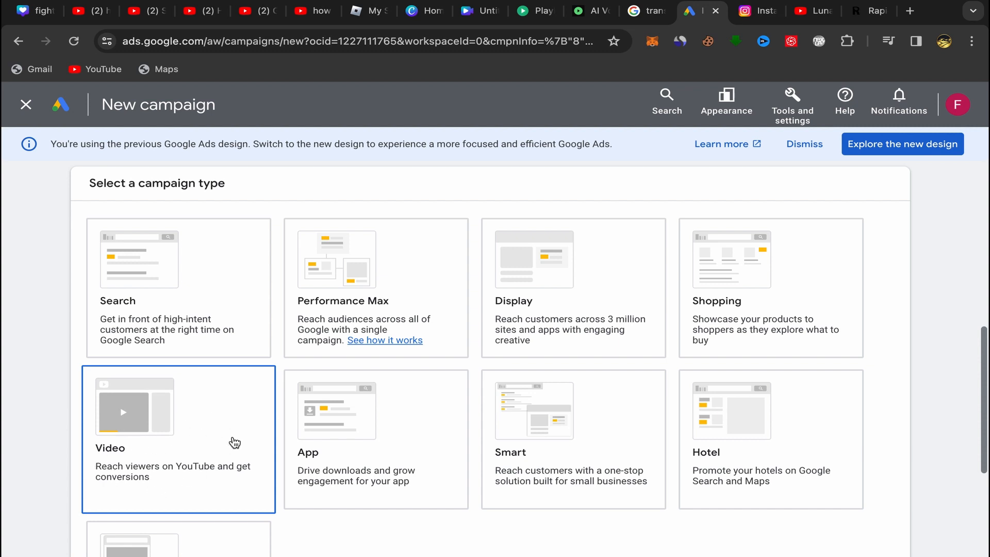
{"action": "left_click", "coordinate": [200, 433]}
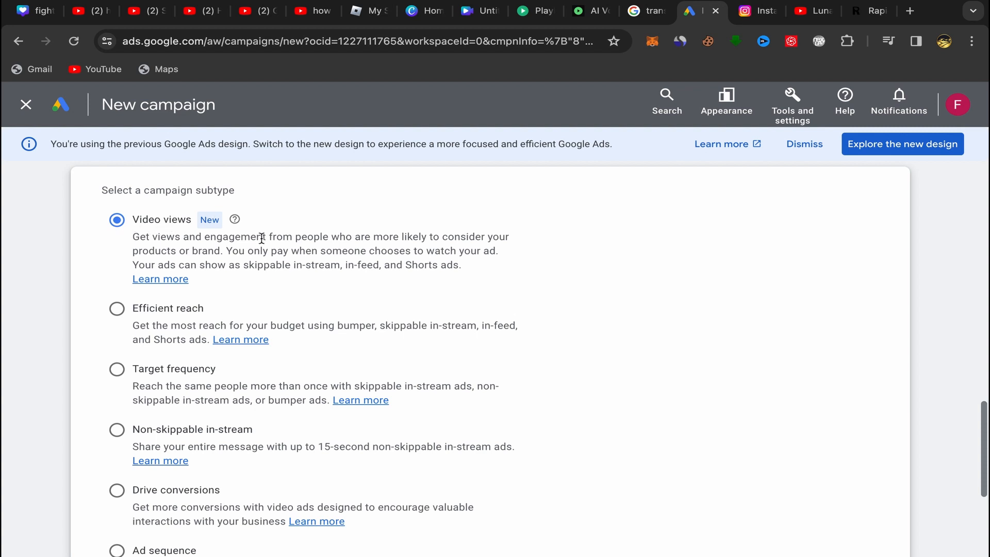
{"action": "scroll", "coordinate": [680, 255], "scroll_direction": "down", "scroll_amount": 5}
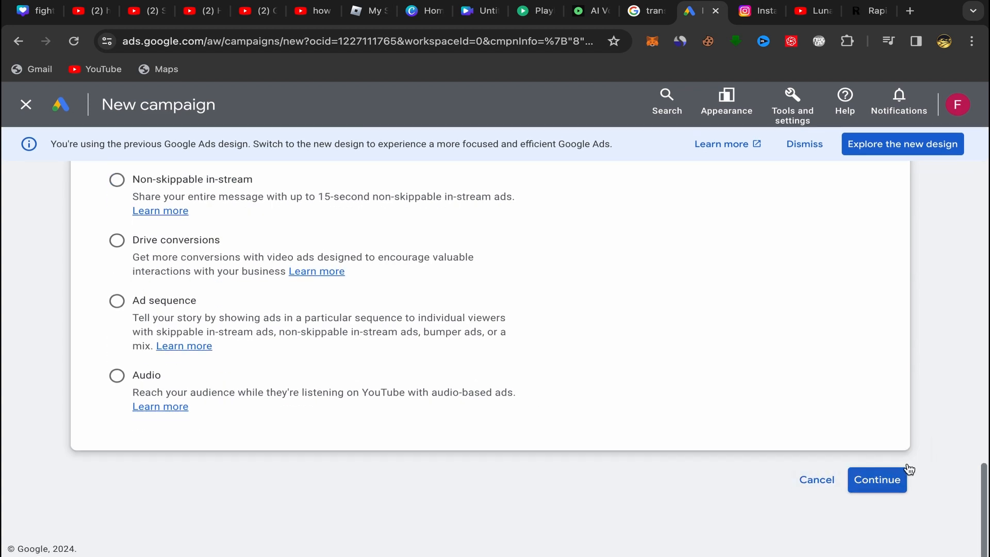
{"action": "left_click", "coordinate": [881, 482]}
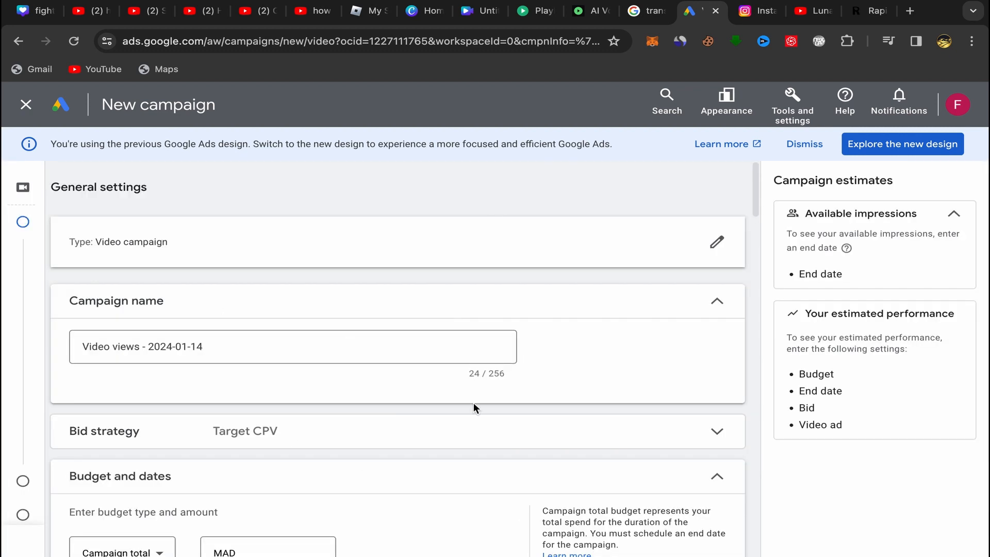
Rename the campaign as "Video views - youtube".
{"action": "scroll", "coordinate": [474, 404], "scroll_direction": "down", "scroll_amount": 2}
{"action": "scroll", "coordinate": [412, 403], "scroll_direction": "up", "scroll_amount": 2}
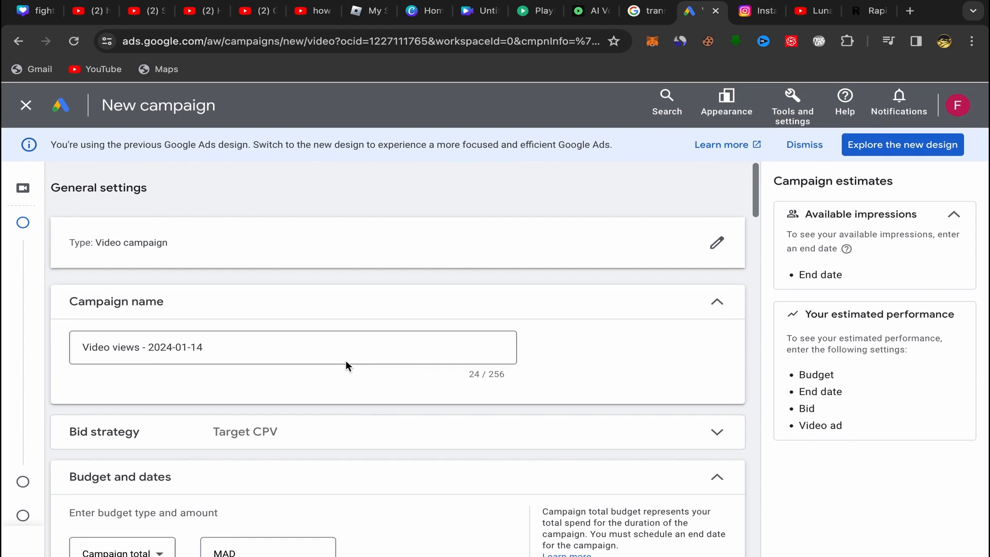
{"action": "left_click_drag", "start_coordinate": [204, 347], "coordinate": [150, 342]}
{"action": "key", "text": "BackSpace"}
{"action": "type", "text": "y"}
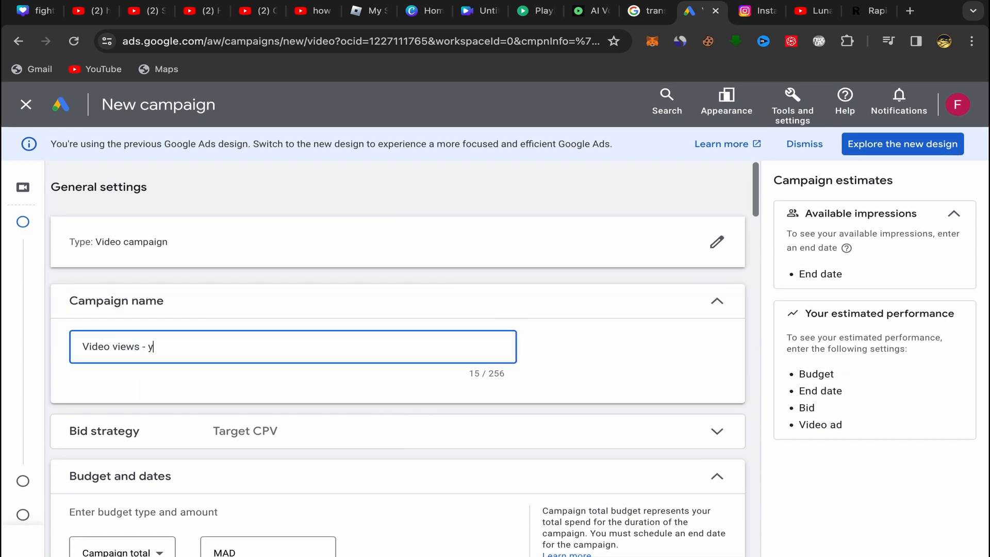
{"action": "type", "text": "outube"}
Set the campaign total budget to MAD 100.00.
{"action": "scroll", "coordinate": [270, 369], "scroll_direction": "down", "scroll_amount": 4}
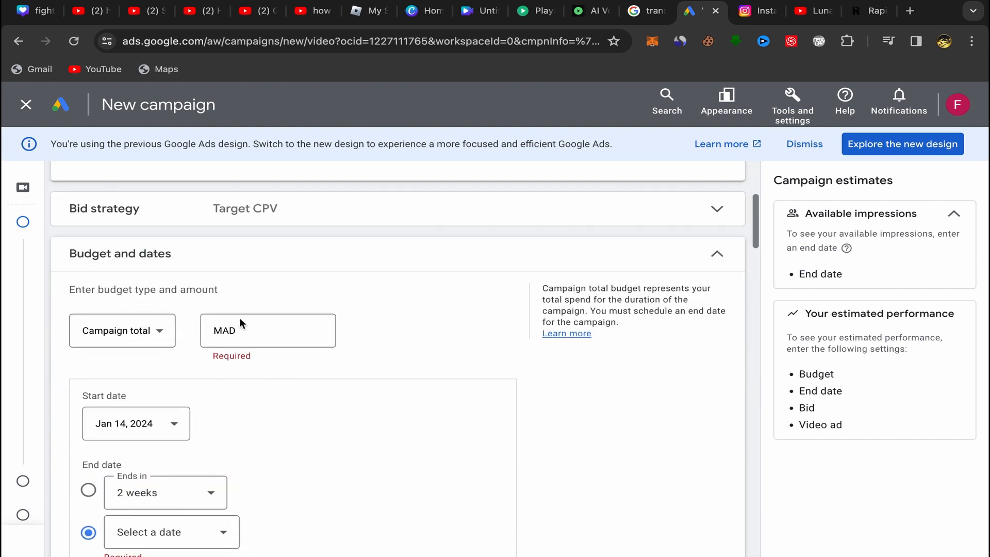
{"action": "left_click", "coordinate": [267, 331]}
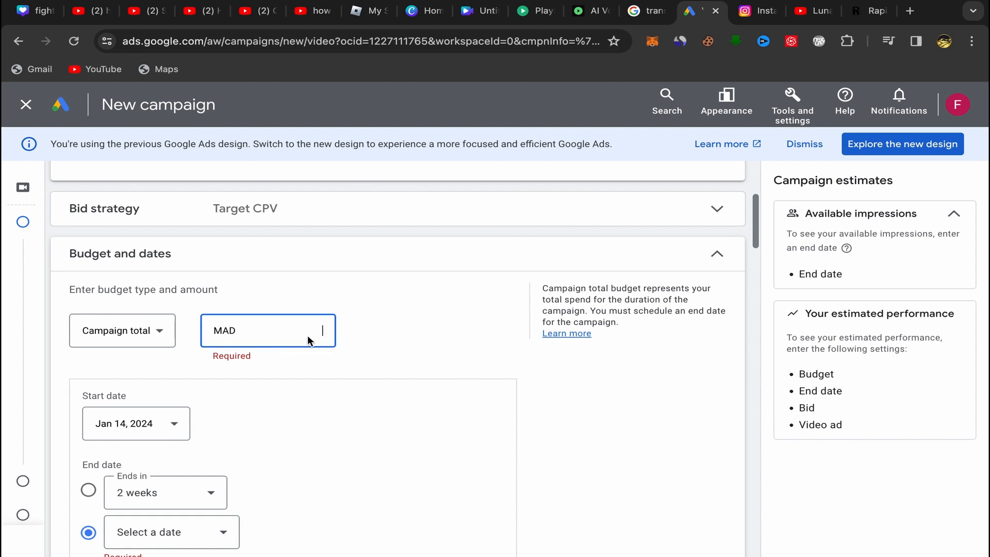
{"action": "type", "text": "1000"}
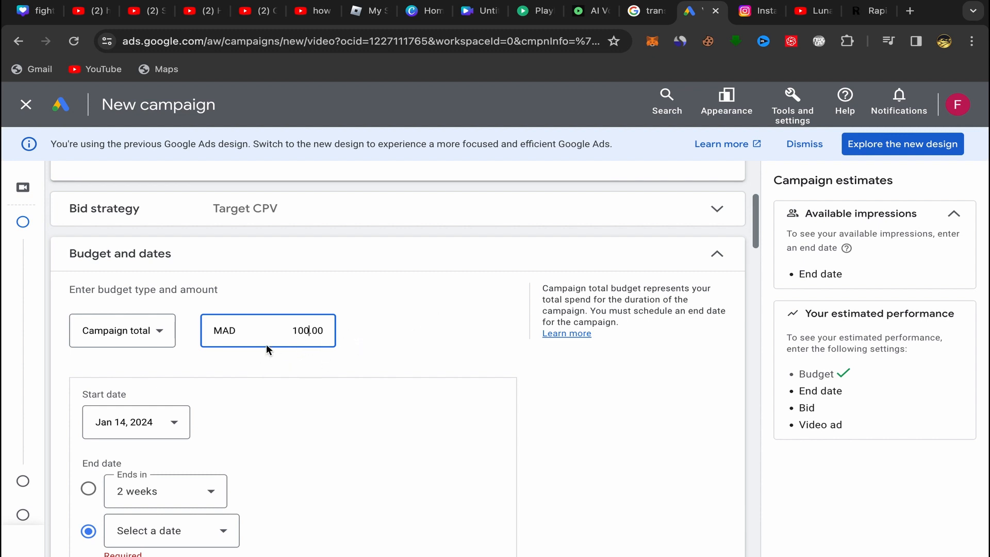
Check the start date's calendar and set the campaign's end date to Jan 20, 2024.
{"action": "scroll", "coordinate": [300, 343], "scroll_direction": "down", "scroll_amount": 2}
{"action": "scroll", "coordinate": [299, 343], "scroll_direction": "down", "scroll_amount": 1}
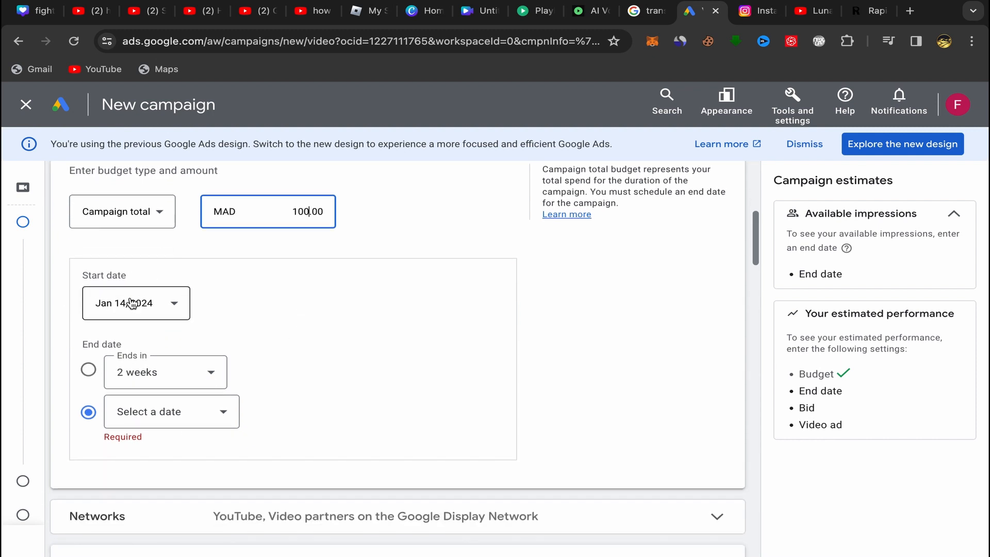
{"action": "left_click", "coordinate": [172, 305]}
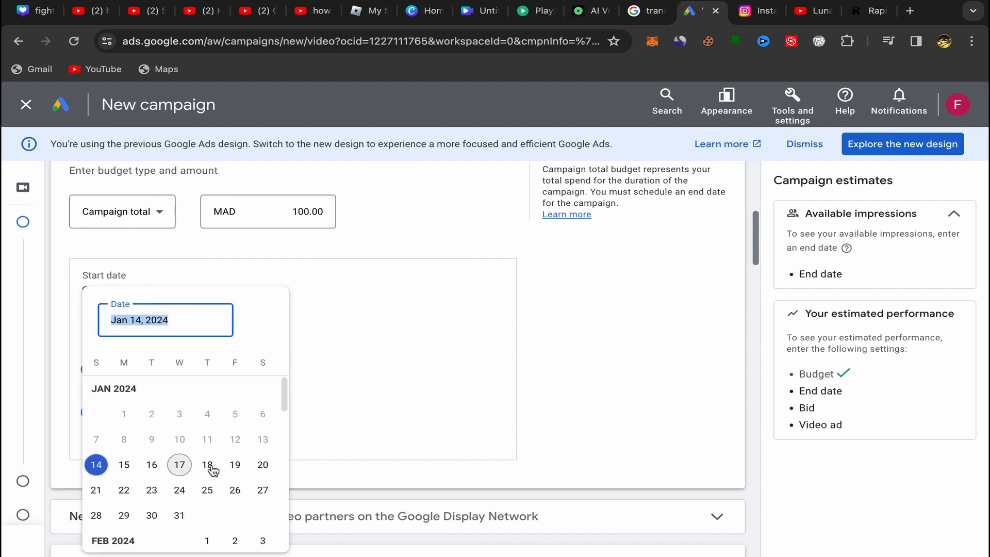
{"action": "left_click", "coordinate": [345, 323]}
{"action": "scroll", "coordinate": [258, 313], "scroll_direction": "down", "scroll_amount": 1}
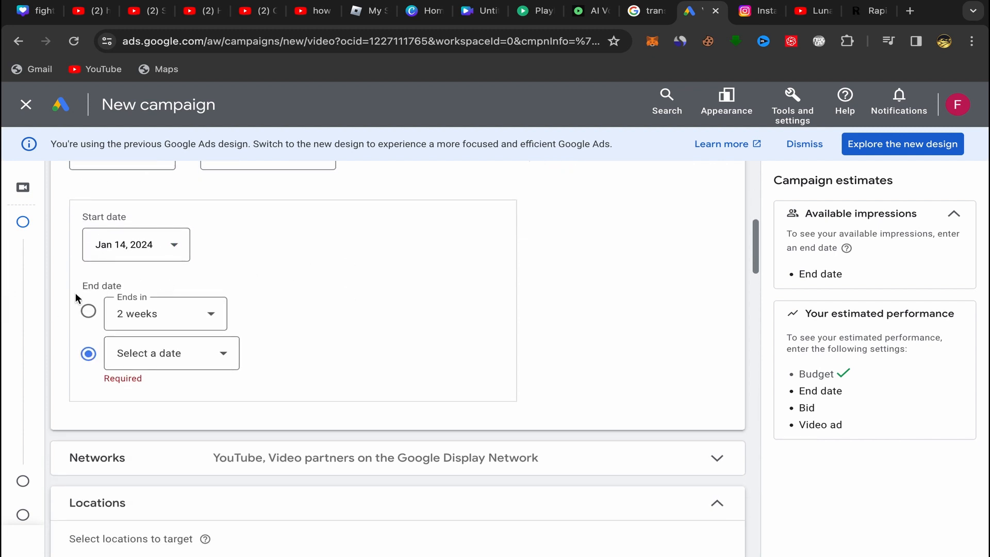
{"action": "left_click", "coordinate": [212, 362]}
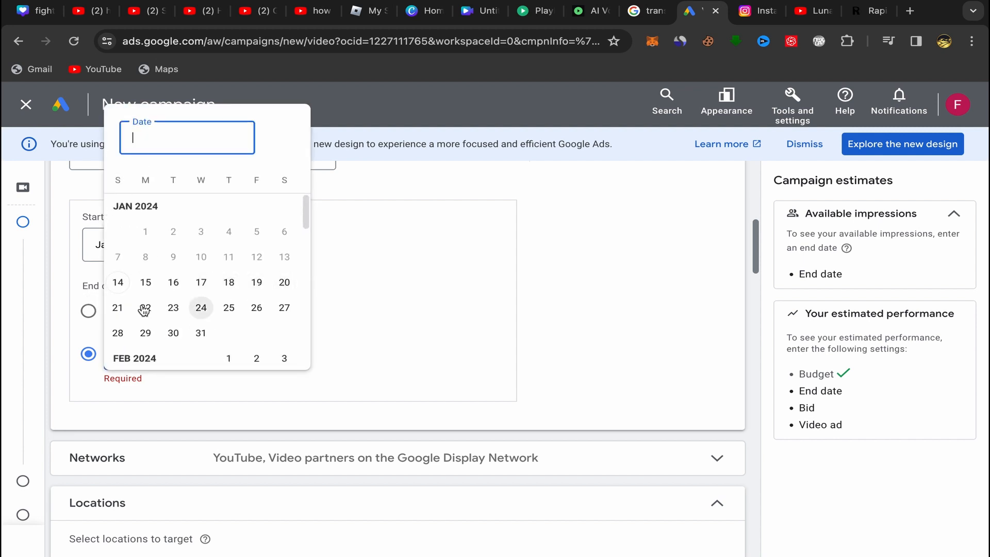
{"action": "left_click", "coordinate": [284, 282]}
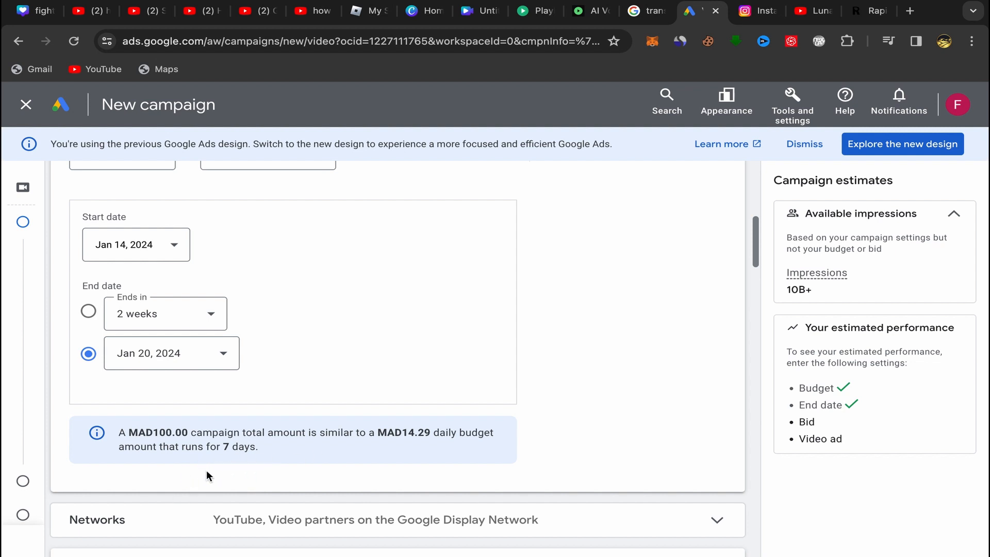
Search the campaign locations for "usa" and clear the search without targeting or excluding anything.
{"action": "scroll", "coordinate": [233, 462], "scroll_direction": "down", "scroll_amount": 7}
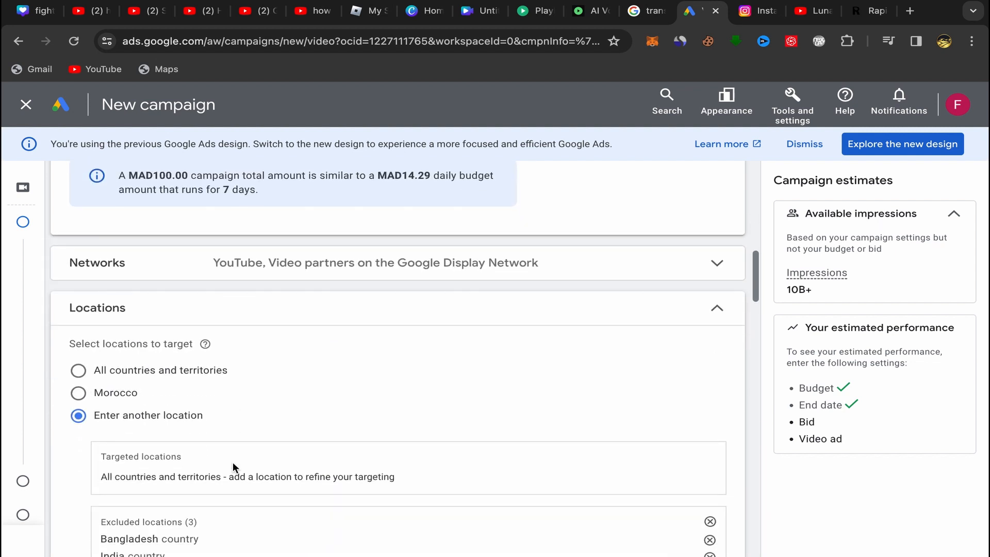
{"action": "scroll", "coordinate": [233, 462], "scroll_direction": "down", "scroll_amount": 1}
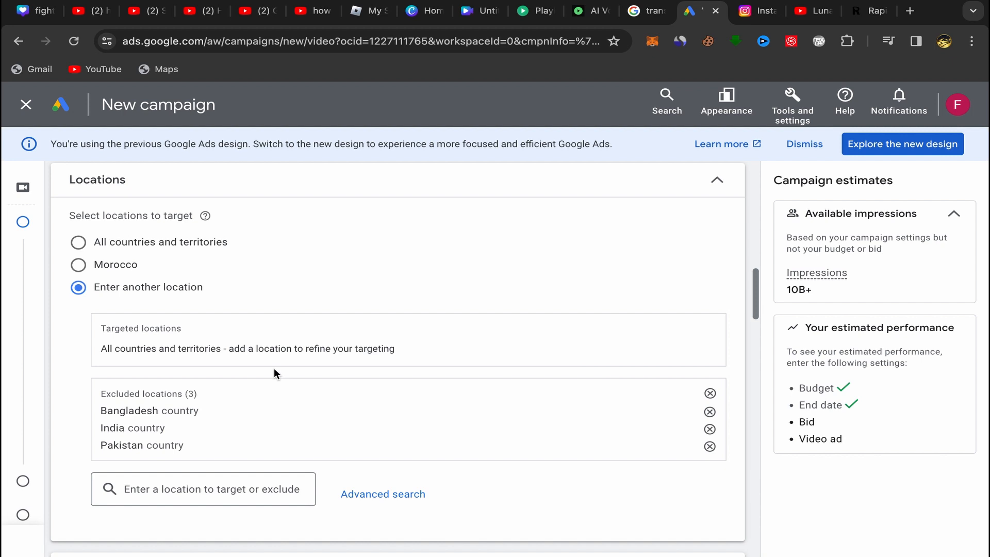
{"action": "left_click", "coordinate": [124, 489]}
{"action": "type", "text": "usa"}
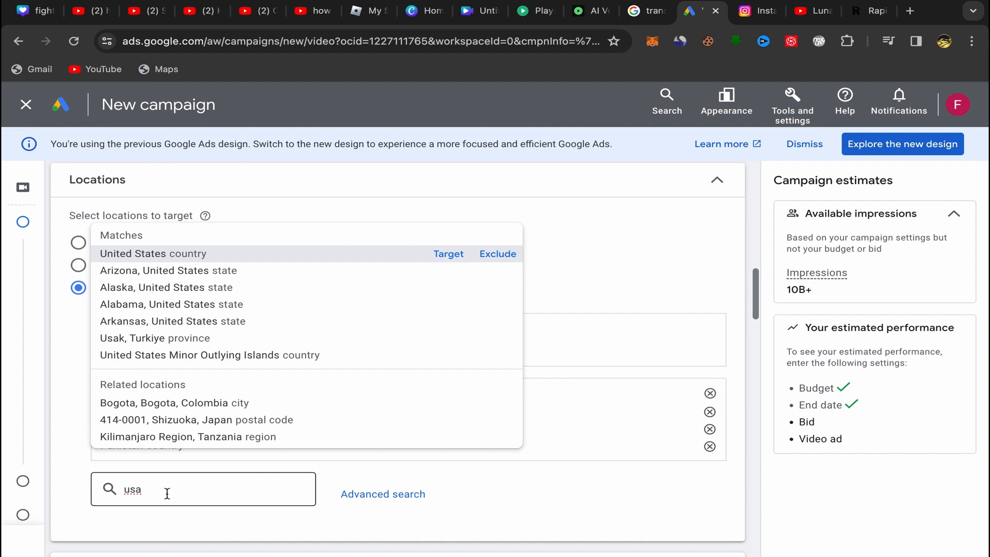
{"action": "key", "text": "BackSpace"}
{"action": "key", "text": "BackSpace"}
{"action": "key", "text": "BackSpace"}
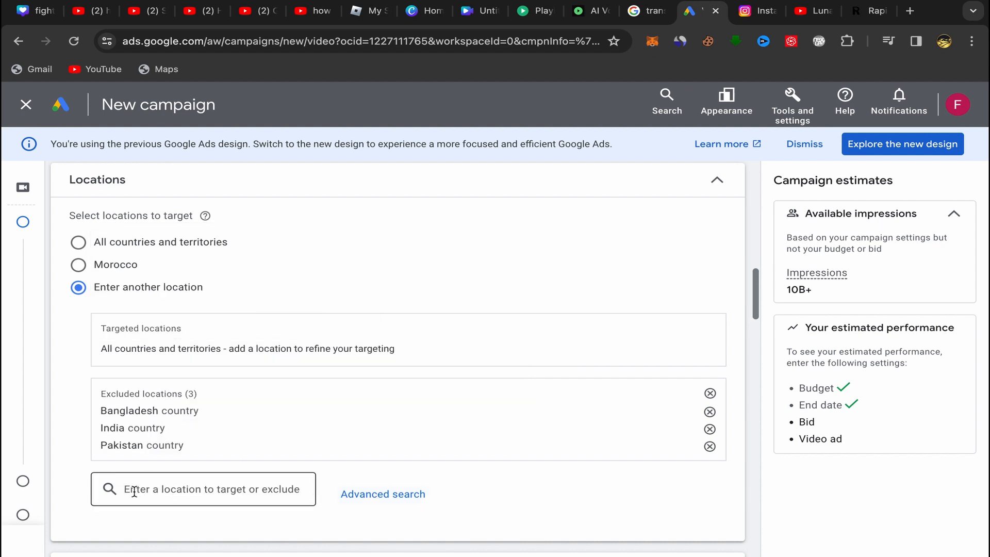
Search the campaign locations for "ind" to view the target and exclude options, and clear the search.
{"action": "type", "text": "idn"}
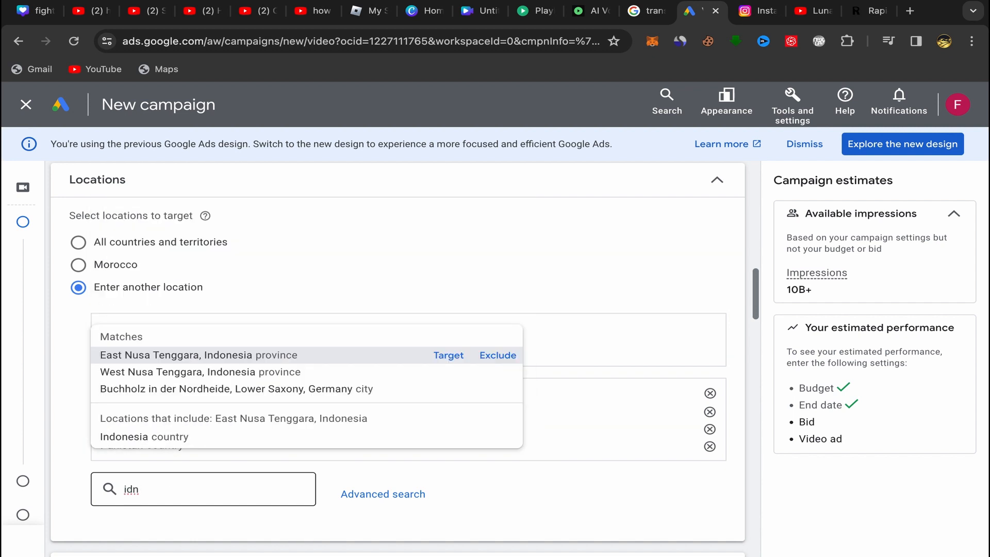
{"action": "key", "text": "BackSpace"}
{"action": "key", "text": "BackSpace"}
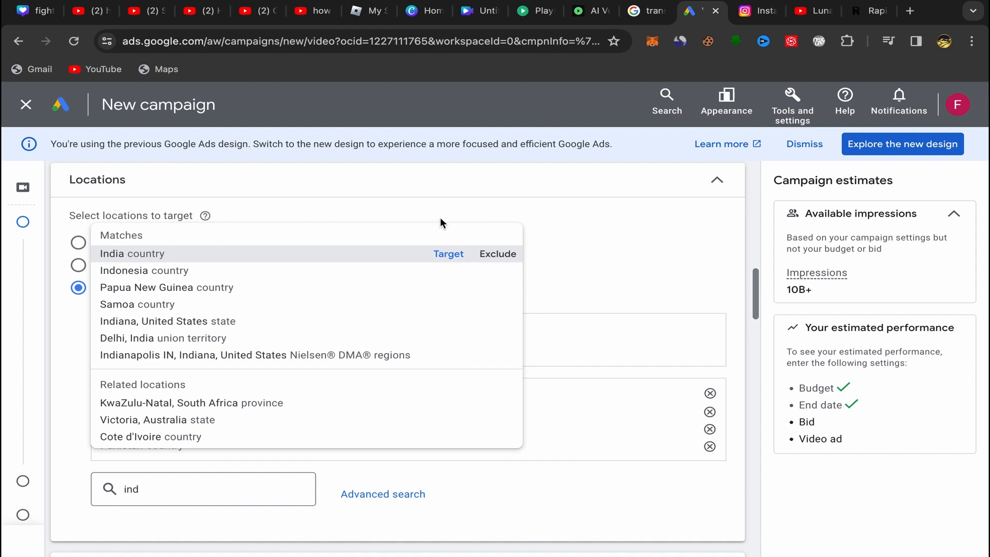
{"action": "left_click", "coordinate": [438, 198]}
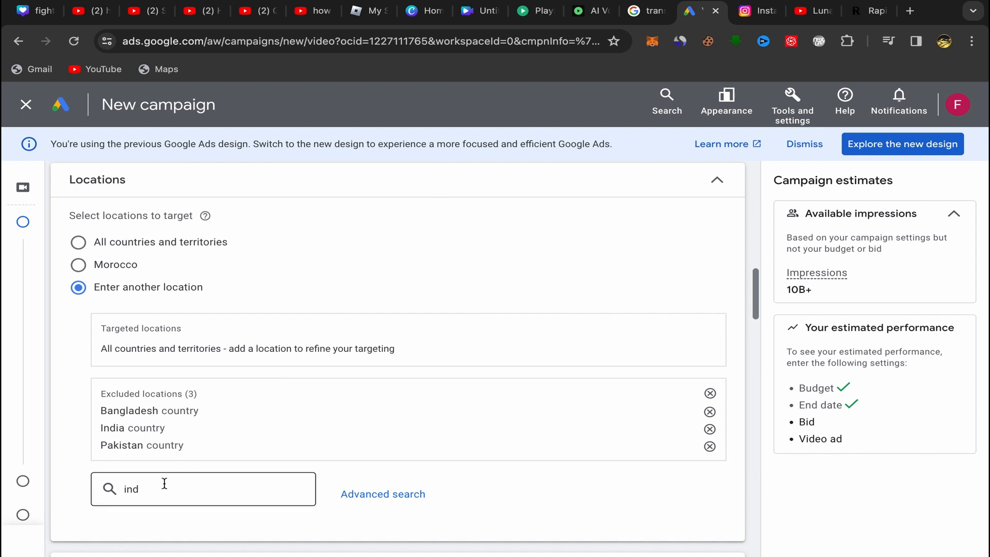
{"action": "left_click_drag", "start_coordinate": [149, 488], "coordinate": [114, 491]}
{"action": "key", "text": "BackSpace"}
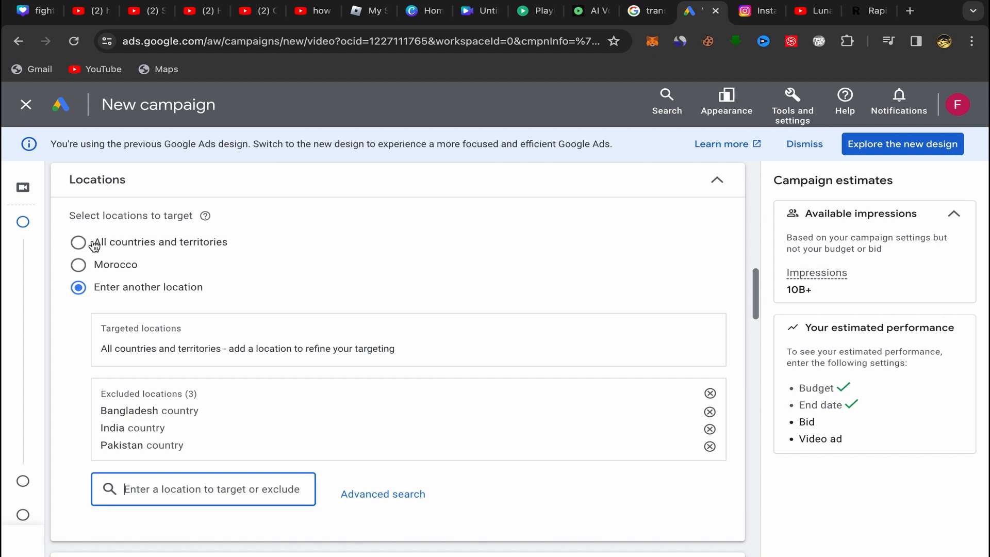
Turn off the option to get more views with multi-format video ads.
{"action": "scroll", "coordinate": [296, 283], "scroll_direction": "down", "scroll_amount": 6}
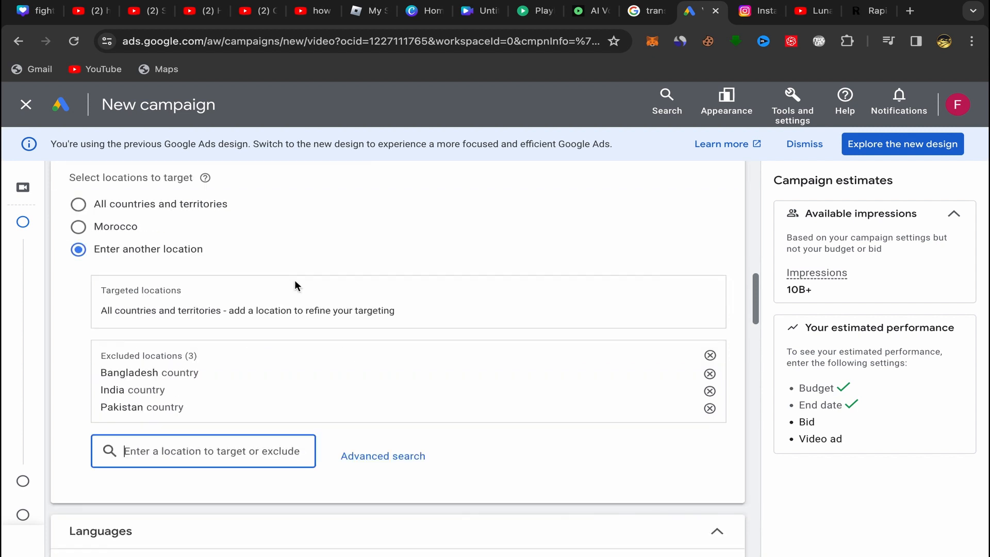
{"action": "scroll", "coordinate": [357, 227], "scroll_direction": "down", "scroll_amount": 1}
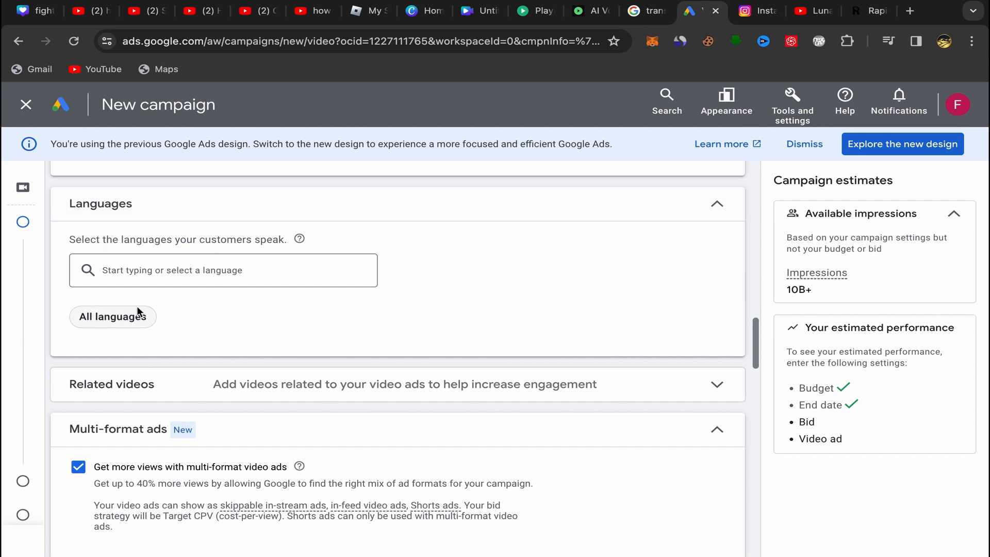
{"action": "scroll", "coordinate": [296, 367], "scroll_direction": "down", "scroll_amount": 4}
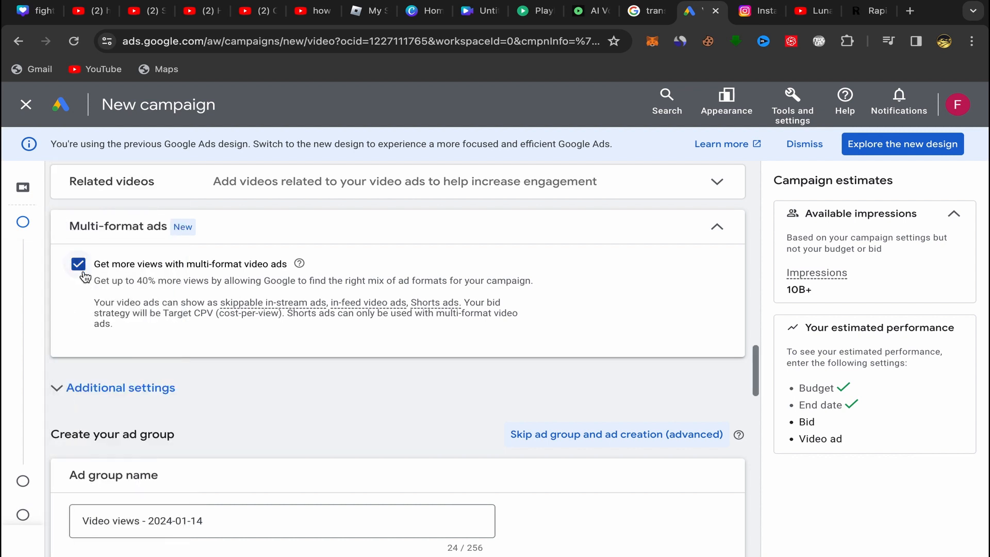
{"action": "left_click", "coordinate": [82, 268]}
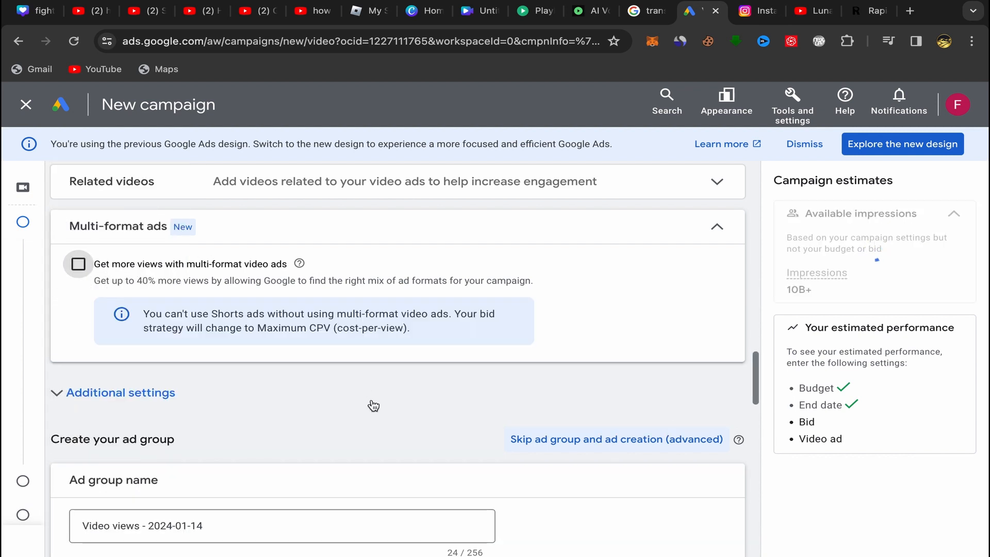
Rename the ad group as "Video views -youtube", replacing the date in its name.
{"action": "scroll", "coordinate": [371, 407], "scroll_direction": "down", "scroll_amount": 5}
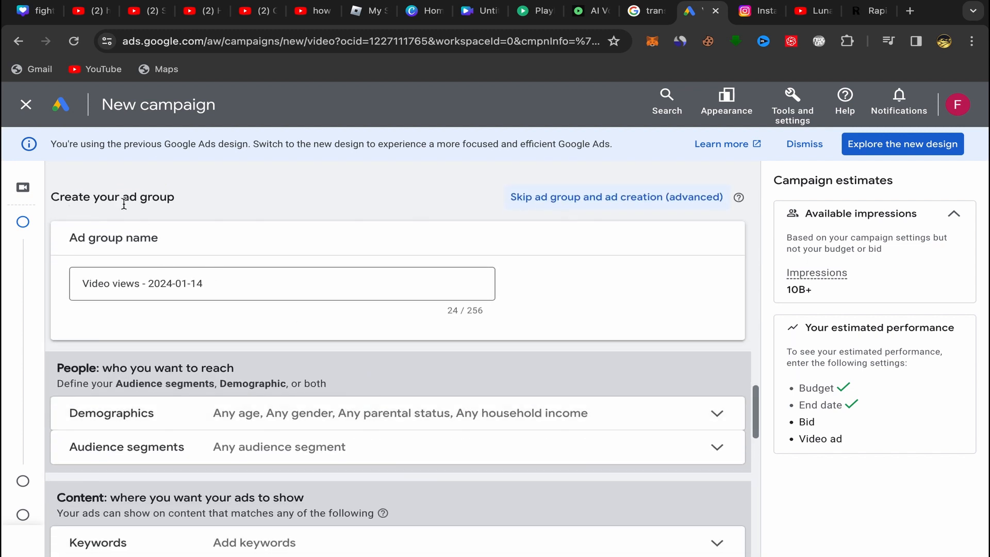
{"action": "left_click", "coordinate": [211, 286]}
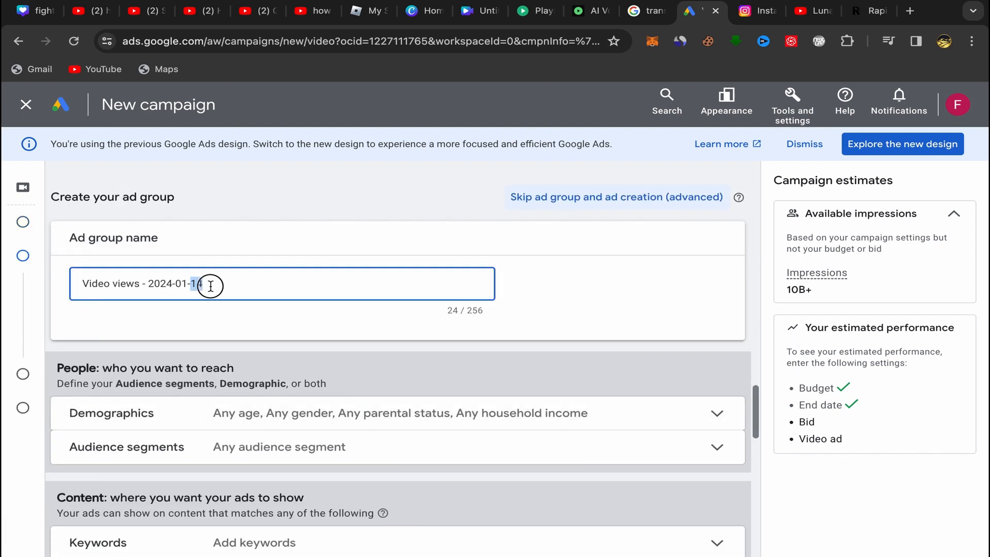
{"action": "left_click_drag", "start_coordinate": [207, 283], "coordinate": [145, 283]}
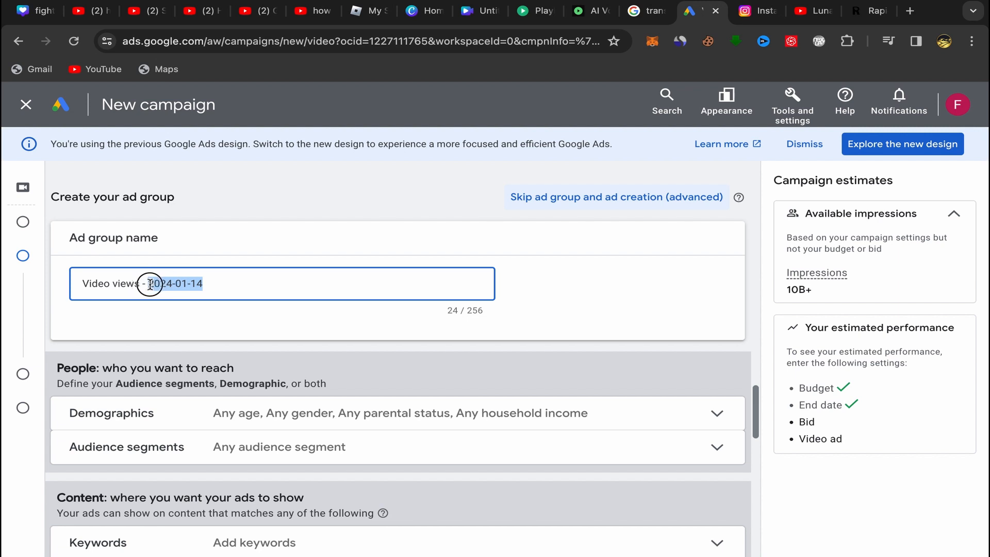
{"action": "key", "text": "BackSpace"}
{"action": "type", "text": "yo"}
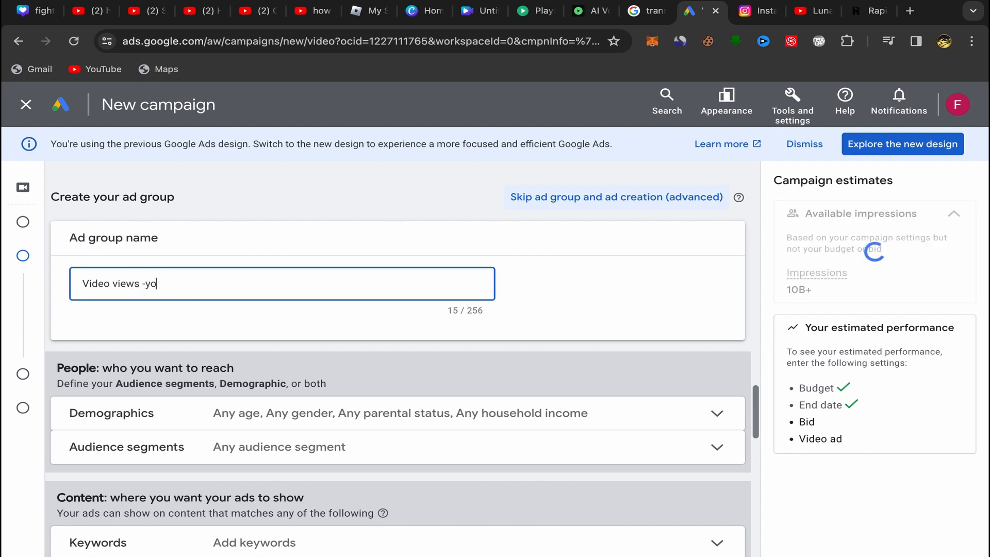
{"action": "type", "text": "utub"}
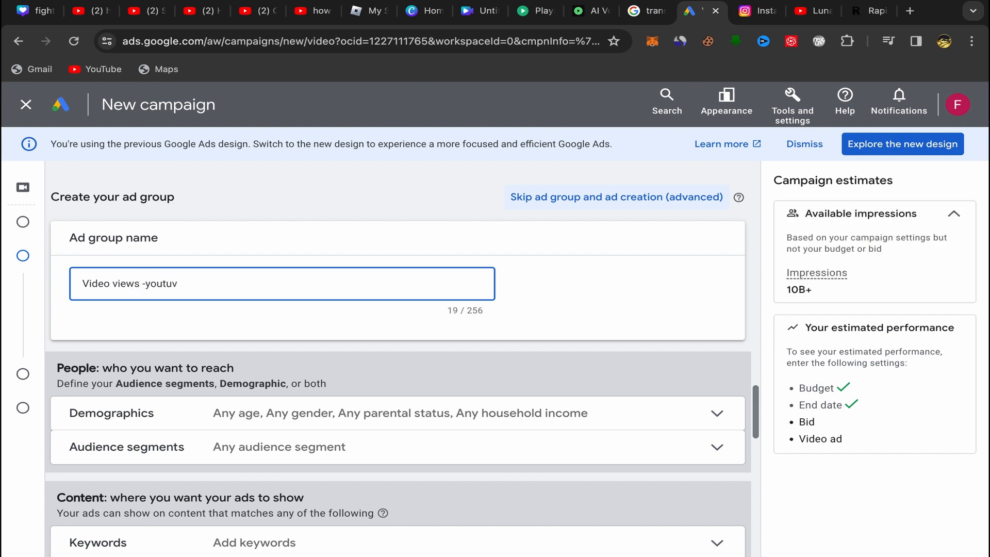
{"action": "type", "text": "e"}
Switch to YouTube and copy the share link of the video "Luna Lovegood Was Right All Along" for the video ad.
{"action": "scroll", "coordinate": [256, 316], "scroll_direction": "down", "scroll_amount": 3}
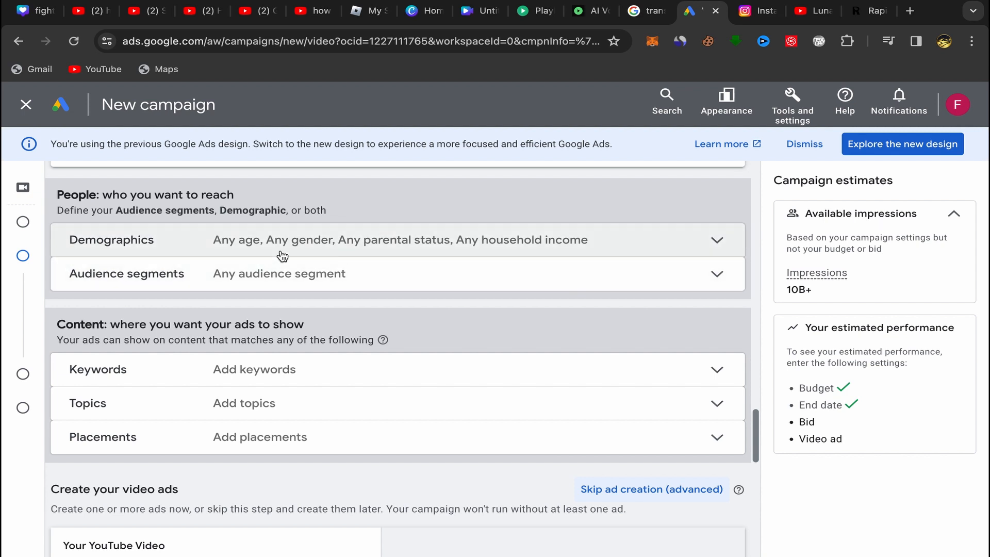
{"action": "scroll", "coordinate": [399, 273], "scroll_direction": "down", "scroll_amount": 2}
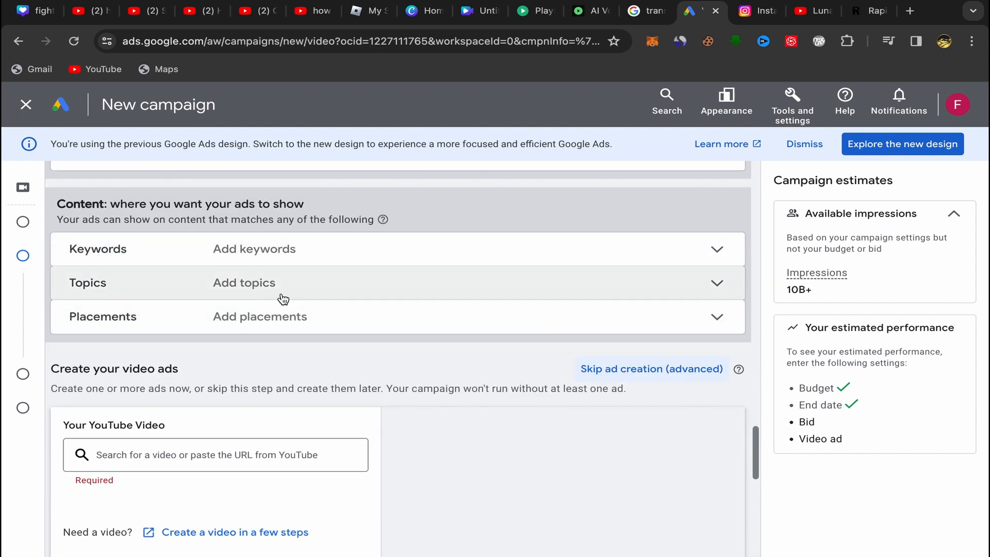
{"action": "scroll", "coordinate": [325, 337], "scroll_direction": "down", "scroll_amount": 1}
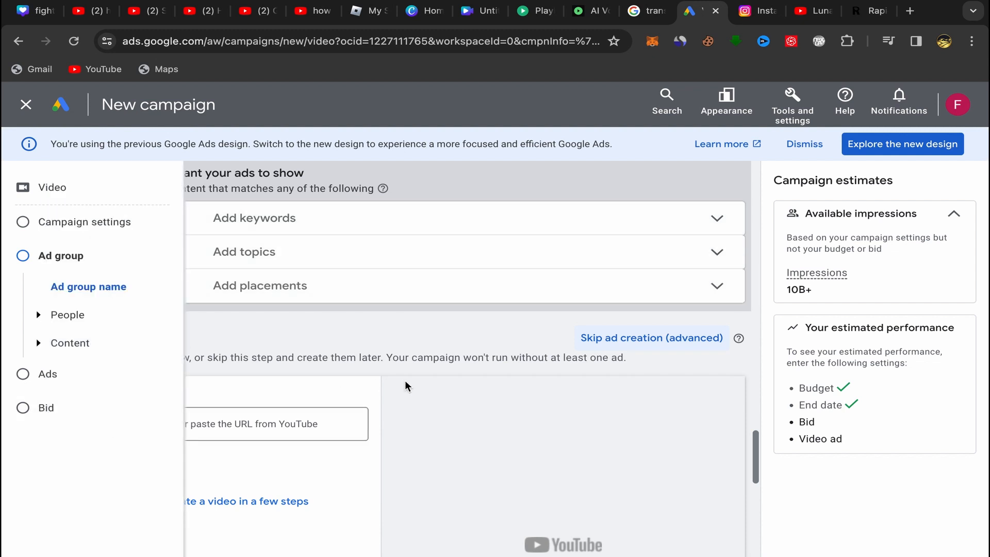
{"action": "left_click", "coordinate": [134, 422]}
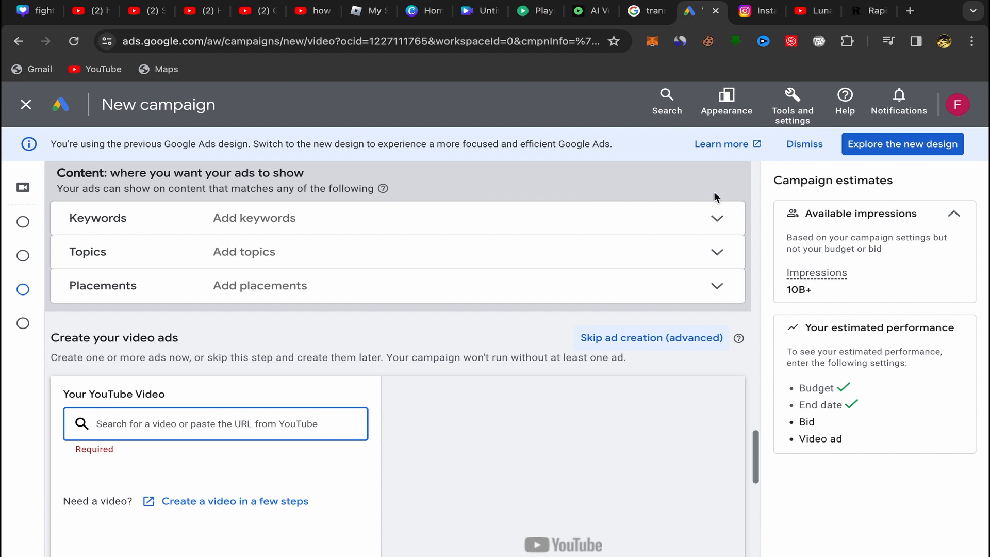
{"action": "left_click", "coordinate": [820, 11]}
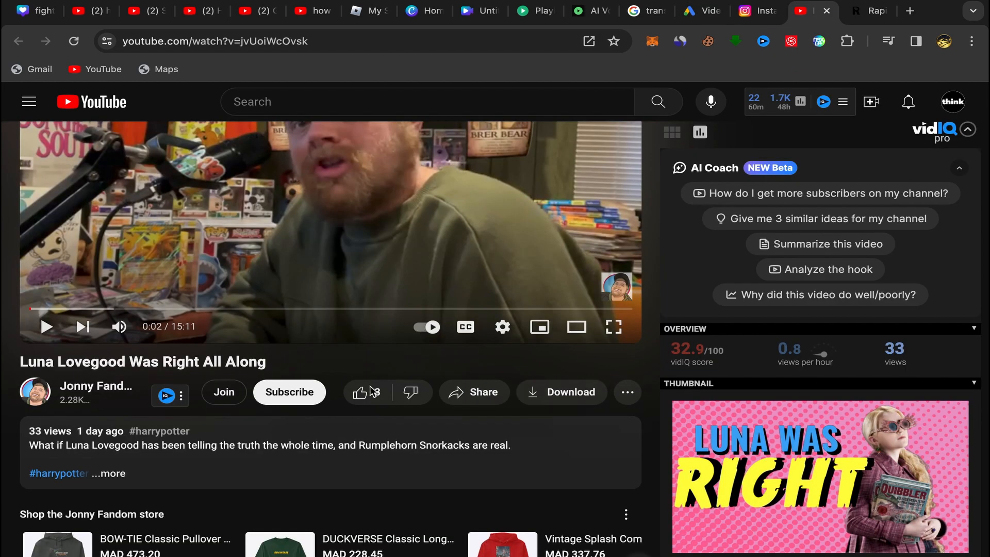
{"action": "left_click", "coordinate": [479, 396]}
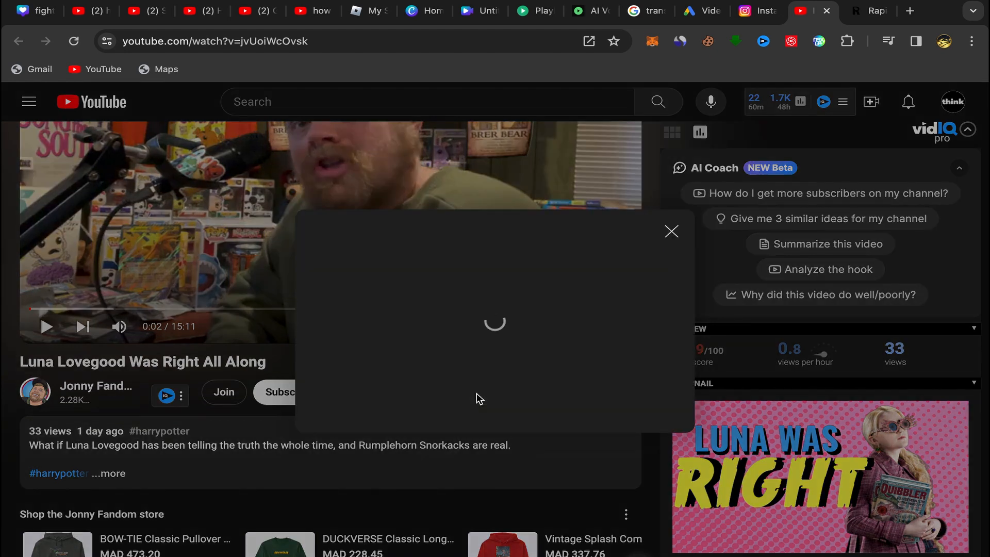
{"action": "left_click", "coordinate": [643, 398]}
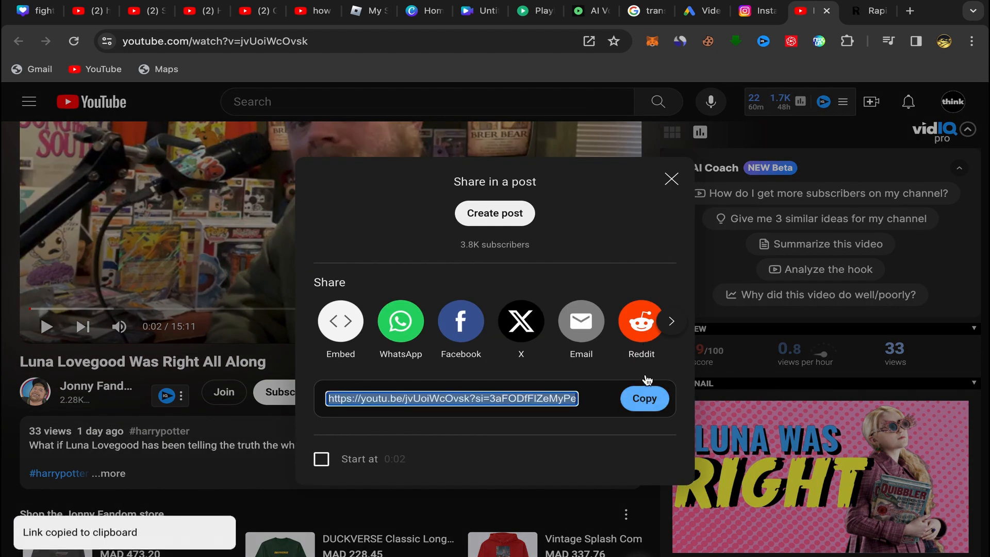
Return to Google Ads, paste the copied link as the ad's YouTube video, and choose the In-feed video ad format.
{"action": "left_click", "coordinate": [701, 11]}
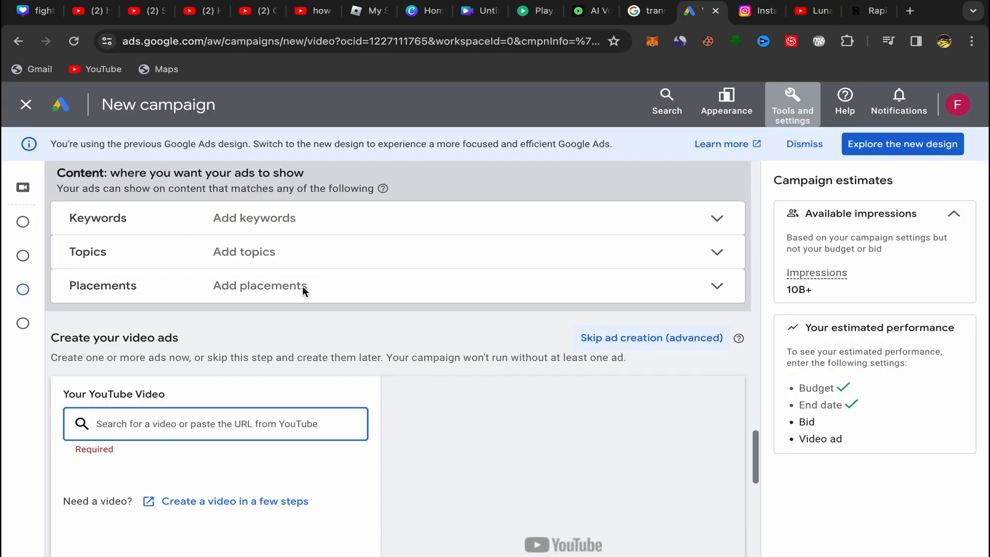
{"action": "right_click", "coordinate": [99, 424]}
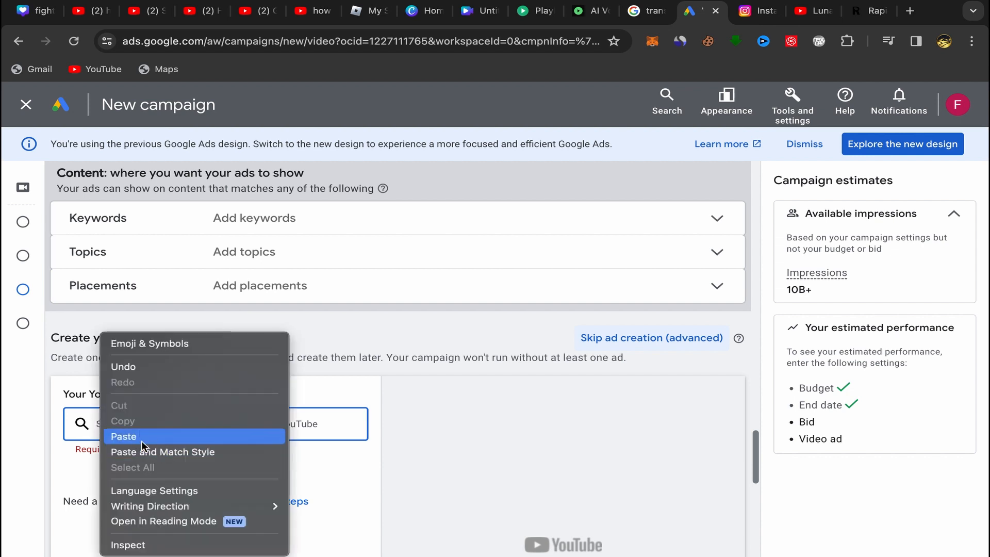
{"action": "left_click", "coordinate": [123, 436]}
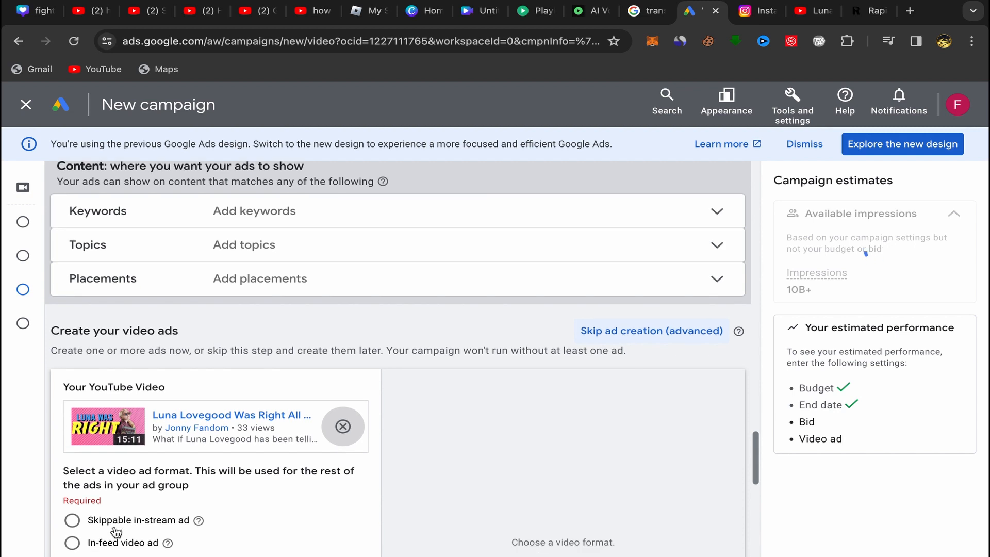
{"action": "scroll", "coordinate": [116, 532], "scroll_direction": "down", "scroll_amount": 1}
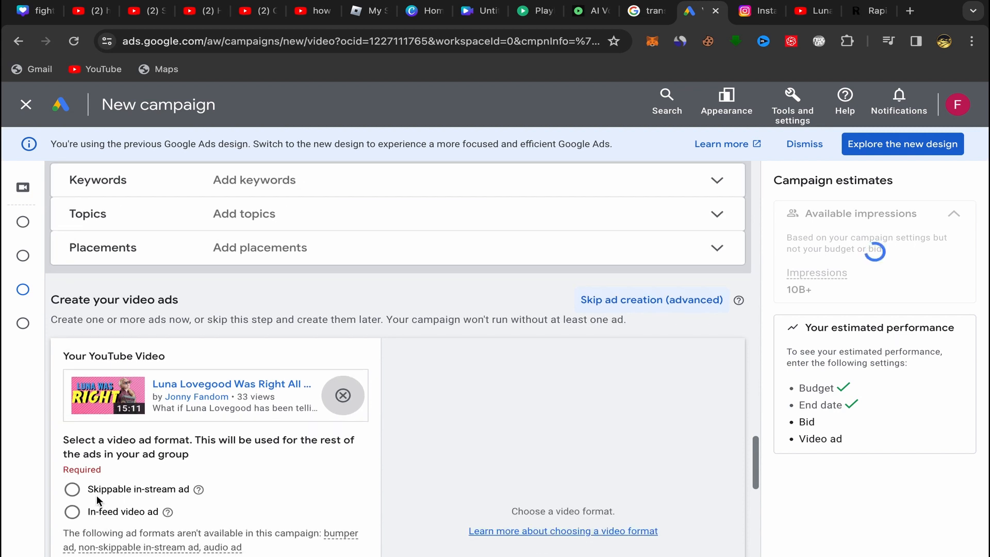
{"action": "left_click", "coordinate": [72, 513]}
{"action": "scroll", "coordinate": [212, 490], "scroll_direction": "up", "scroll_amount": 1}
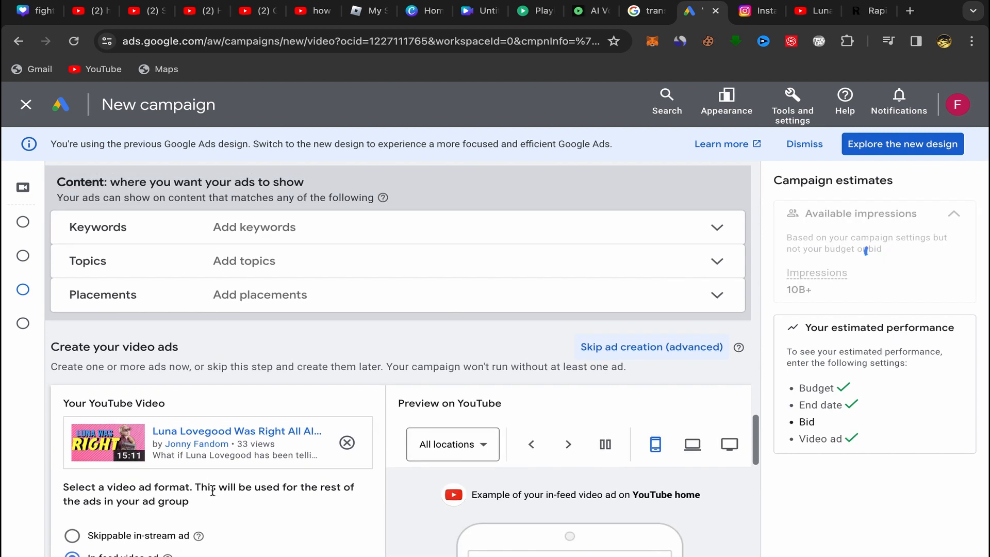
Open the ad group's keyword targeting, then copy all the generated "Luna Lovegood" tags from RapidTags.
{"action": "left_click", "coordinate": [346, 239]}
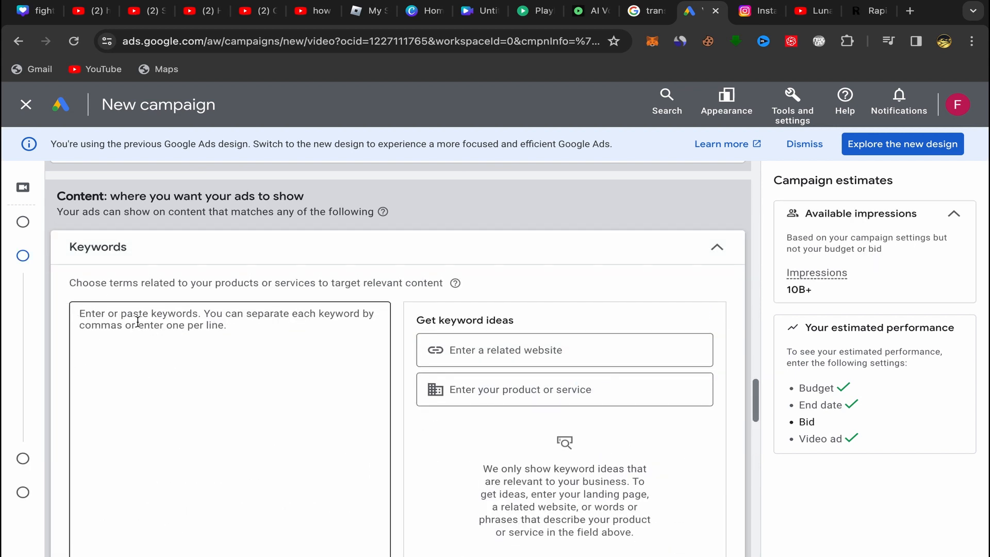
{"action": "left_click", "coordinate": [815, 14]}
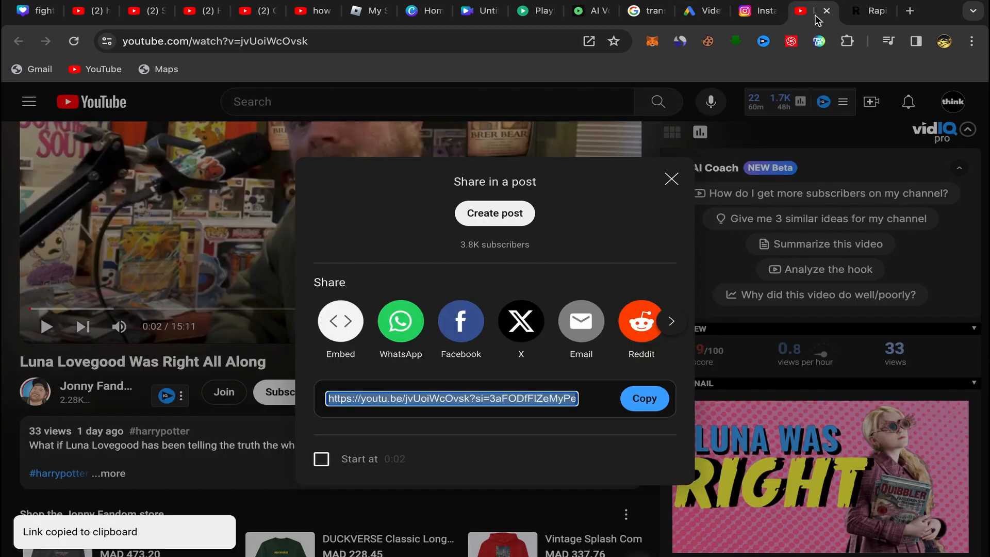
{"action": "left_click", "coordinate": [672, 180]}
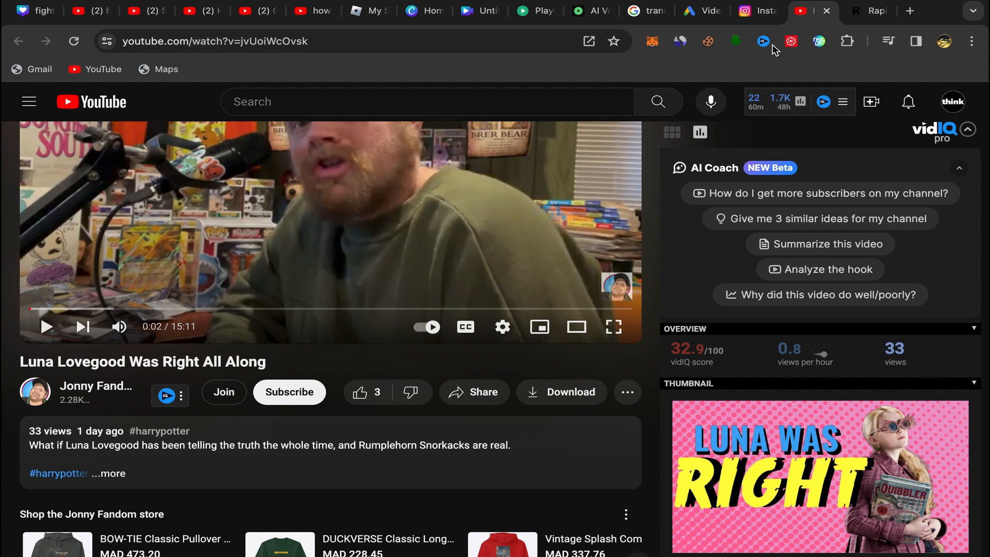
{"action": "left_click", "coordinate": [871, 10]}
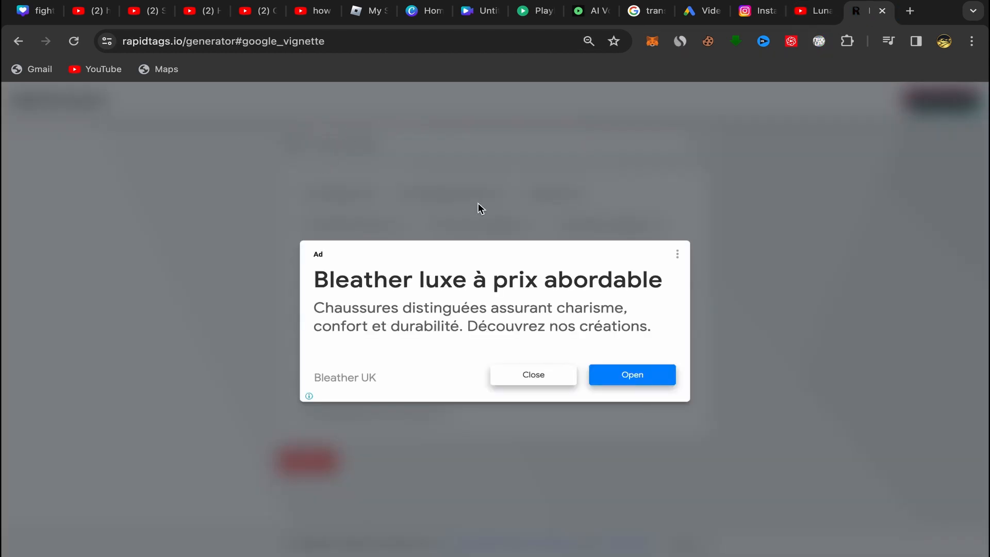
{"action": "left_click", "coordinate": [525, 375]}
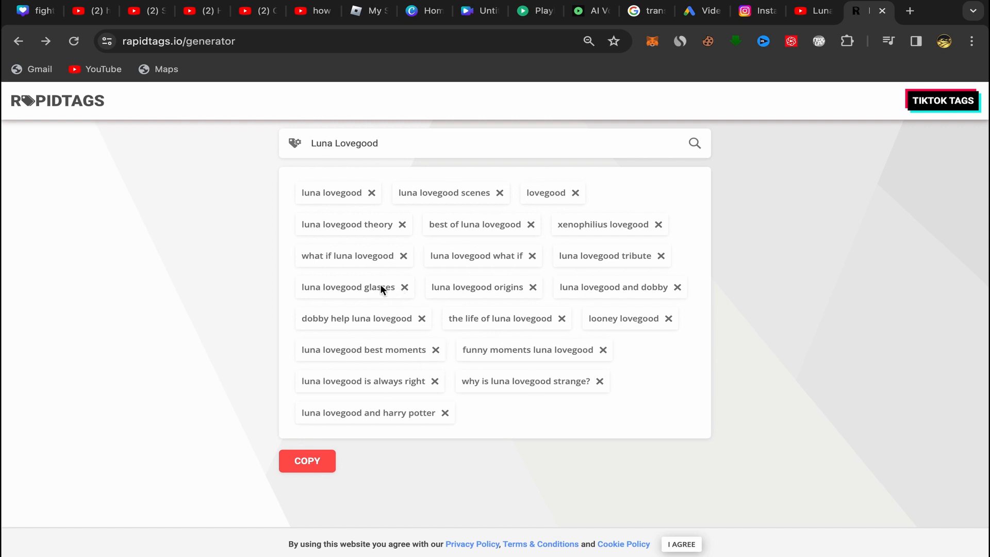
{"action": "left_click", "coordinate": [299, 470]}
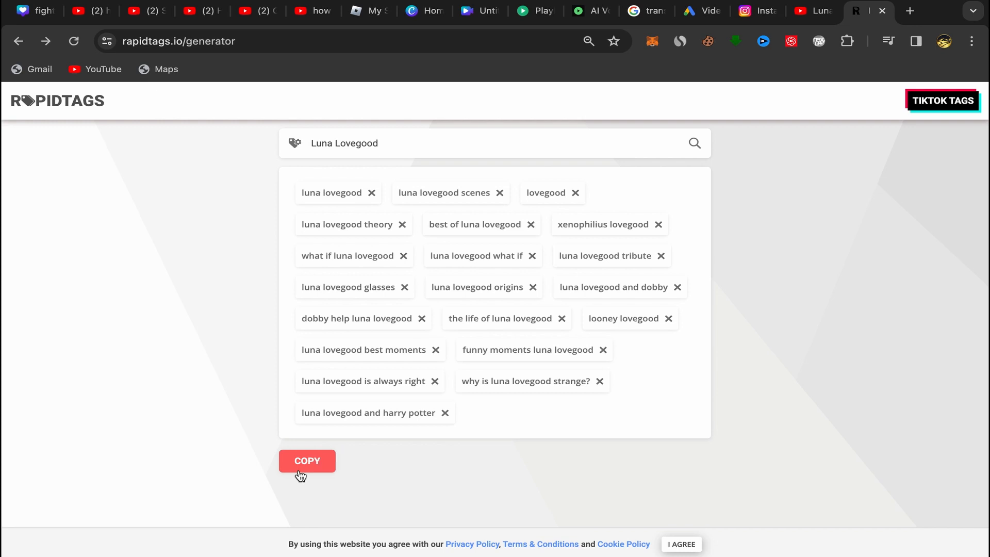
Return to Google Ads, paste the copied tags as targeting keywords, and remove the question mark from "why is luna lovegood strange?".
{"action": "left_click", "coordinate": [700, 11]}
{"action": "left_click", "coordinate": [157, 333]}
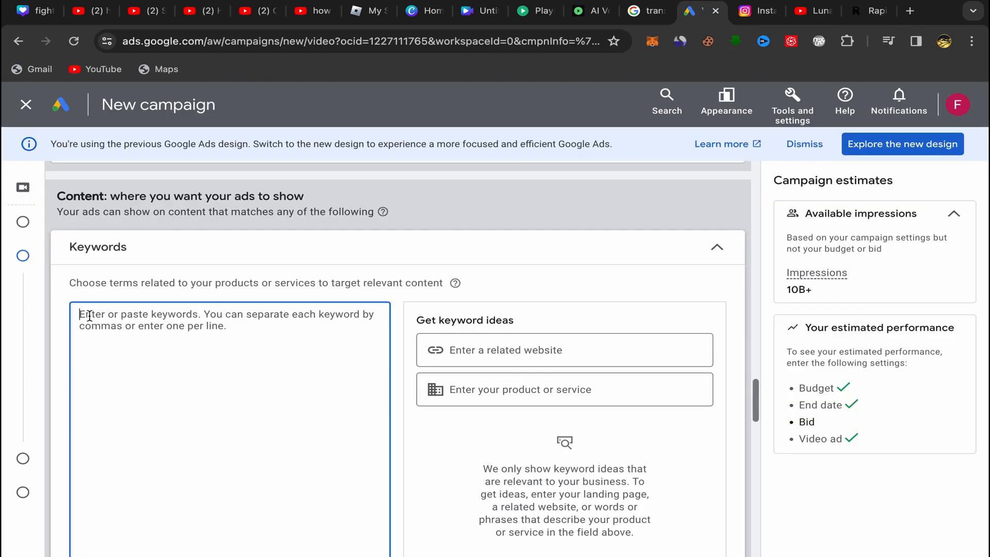
{"action": "right_click", "coordinate": [91, 314]}
{"action": "left_click", "coordinate": [116, 417]}
{"action": "scroll", "coordinate": [258, 388], "scroll_direction": "down", "scroll_amount": 1}
{"action": "left_click", "coordinate": [227, 473]}
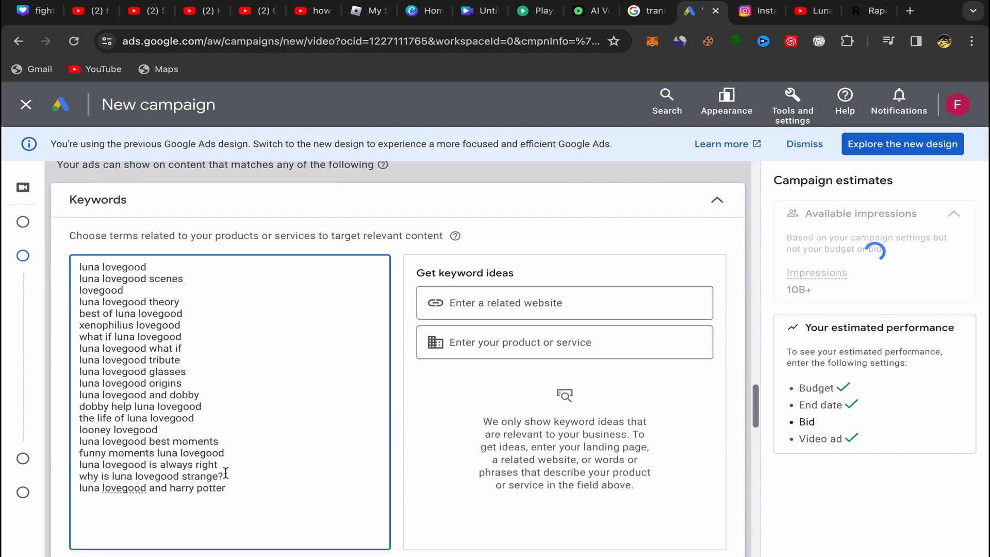
{"action": "key", "text": "BackSpace"}
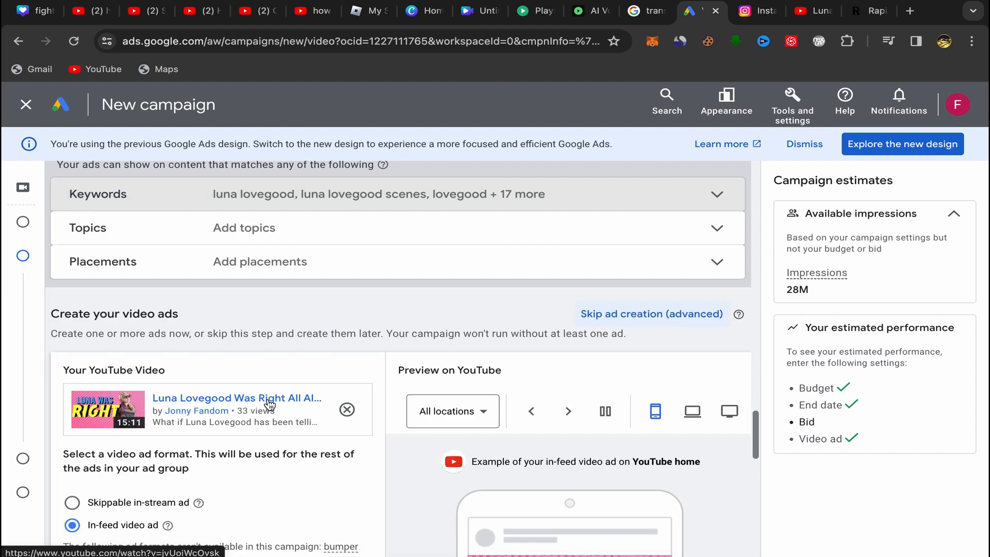
Examine the ad group's demographic targeting options for gender, age, parental status and household income without changing them.
{"action": "scroll", "coordinate": [382, 436], "scroll_direction": "down", "scroll_amount": 4}
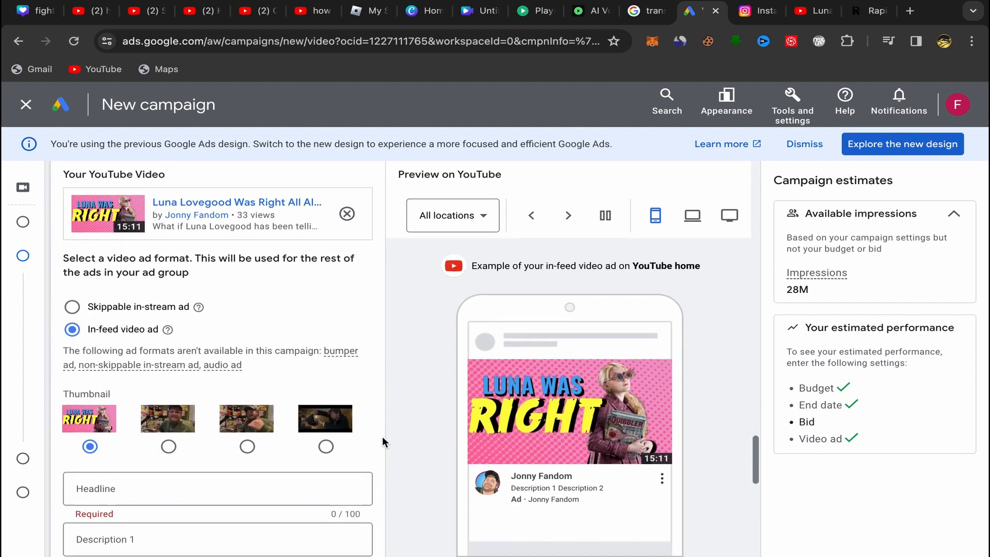
{"action": "scroll", "coordinate": [382, 436], "scroll_direction": "down", "scroll_amount": 3}
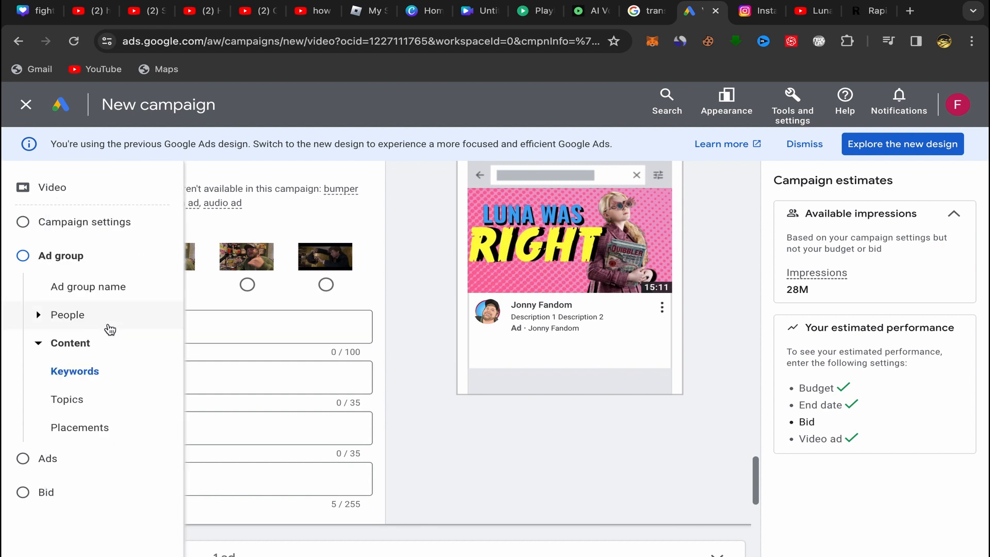
{"action": "left_click", "coordinate": [108, 325]}
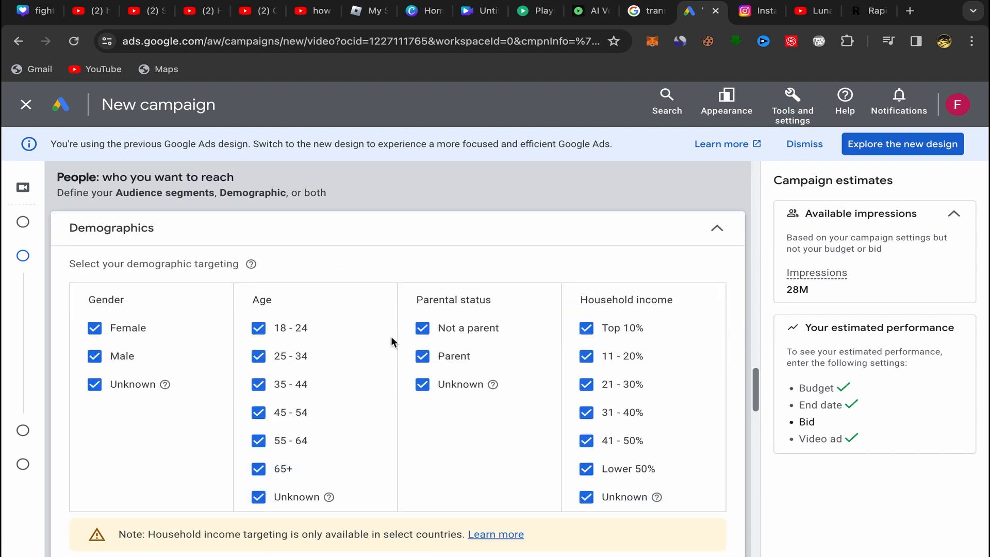
{"action": "left_click", "coordinate": [717, 228]}
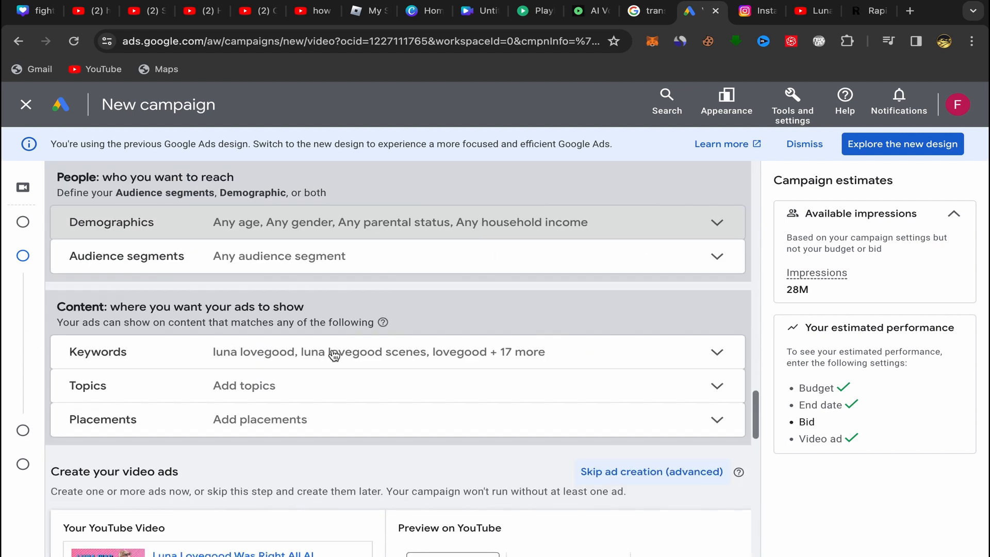
For the ad's headline, copy the title "Luna Lovegood Was Right All Along" from the video's YouTube page.
{"action": "scroll", "coordinate": [354, 399], "scroll_direction": "down", "scroll_amount": 12}
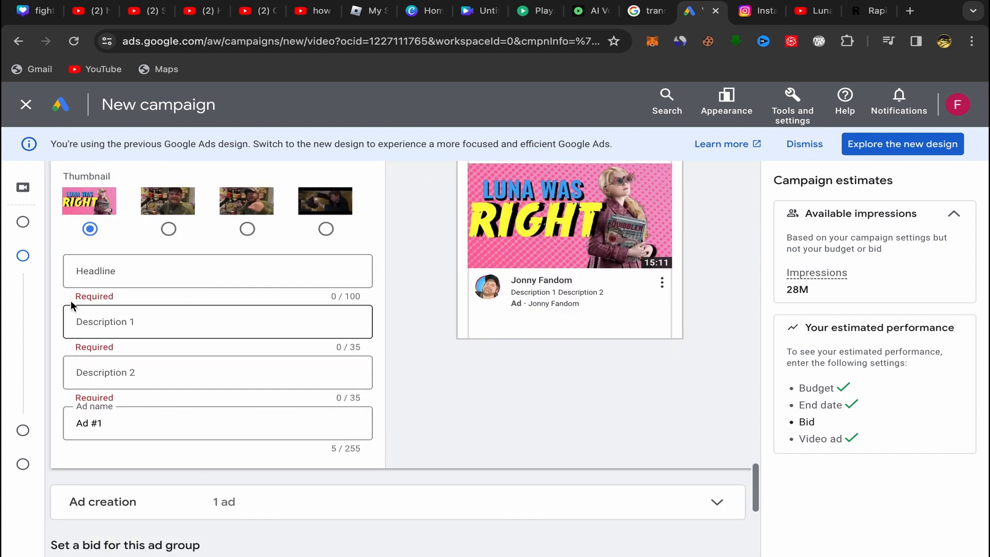
{"action": "left_click", "coordinate": [105, 273]}
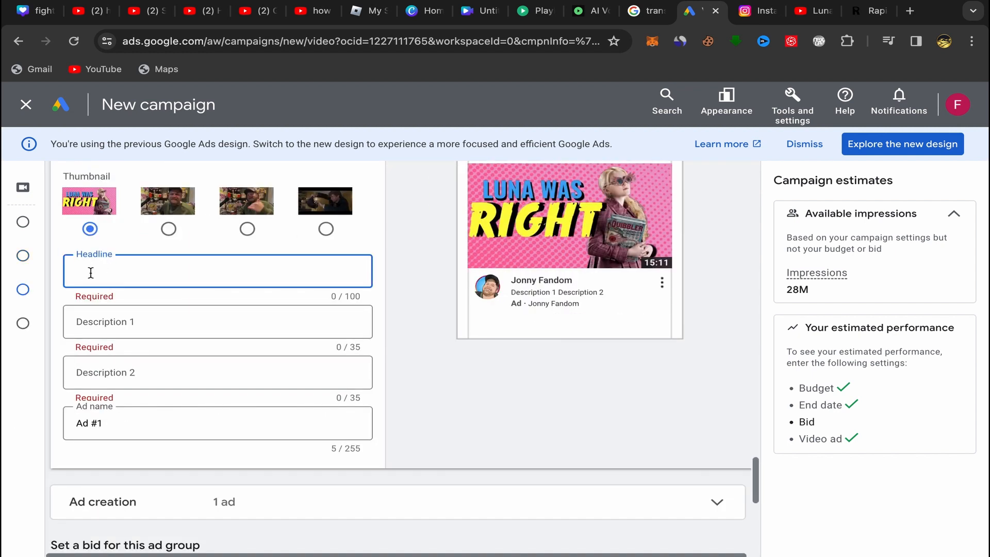
{"action": "left_click", "coordinate": [812, 11]}
{"action": "left_click_drag", "start_coordinate": [276, 367], "coordinate": [20, 362]}
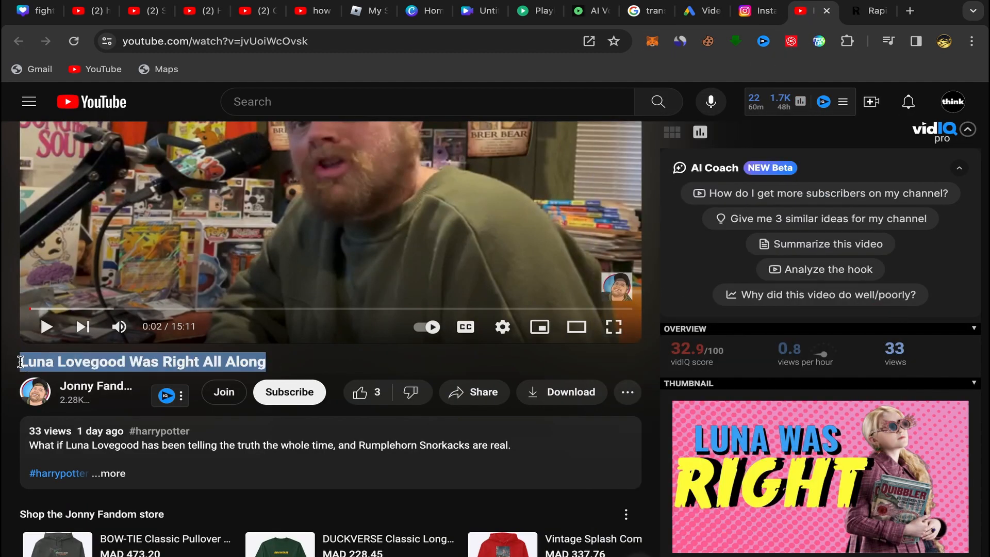
{"action": "right_click", "coordinate": [39, 362]}
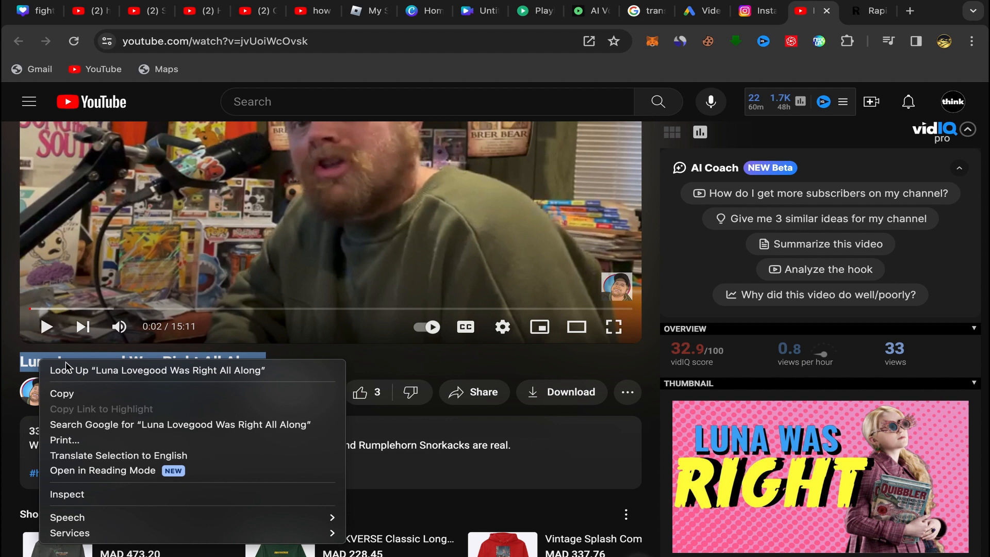
{"action": "left_click", "coordinate": [62, 394]}
Return to Google Ads and paste the copied video title as the in-feed ad's headline.
{"action": "left_click", "coordinate": [703, 10]}
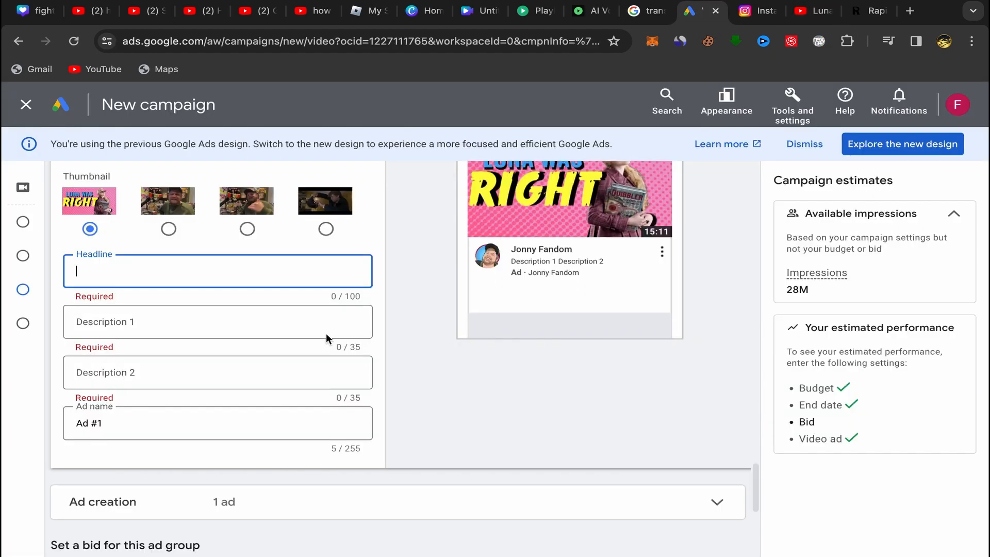
{"action": "right_click", "coordinate": [94, 271]}
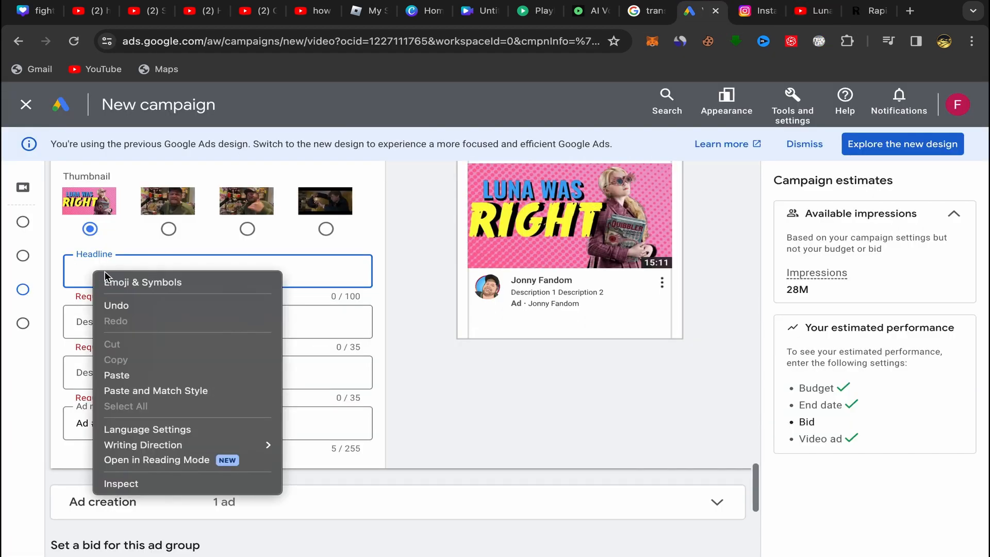
{"action": "left_click", "coordinate": [123, 376]}
Fill in the ad's description 1 with "New Video" and description 2 with "Out Now".
{"action": "left_click", "coordinate": [92, 321]}
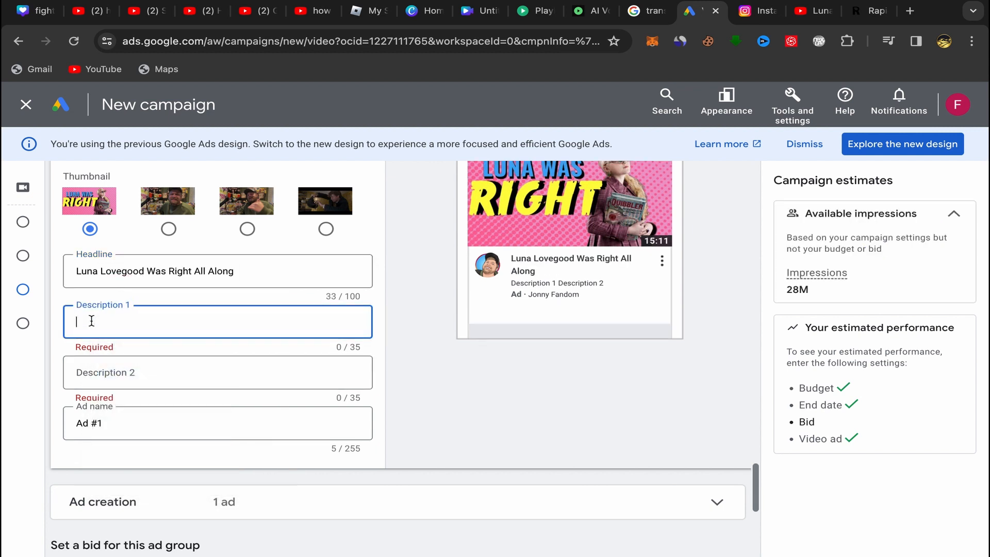
{"action": "type", "text": "N"}
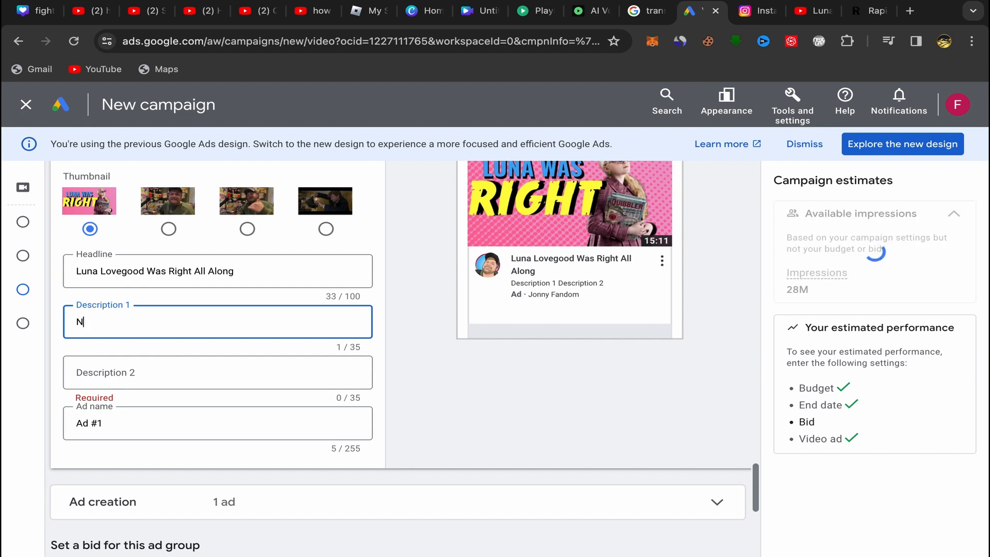
{"action": "type", "text": "ew "}
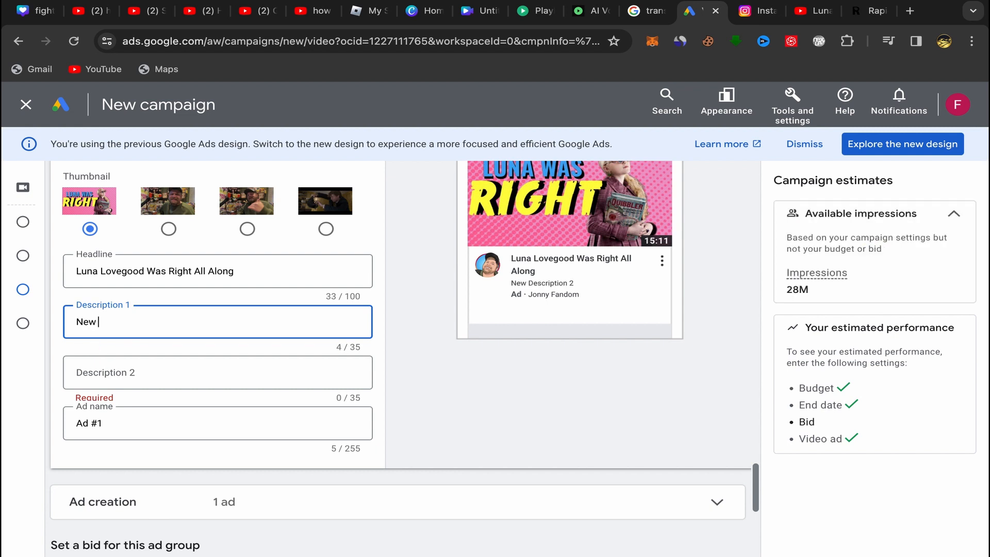
{"action": "type", "text": "Video"}
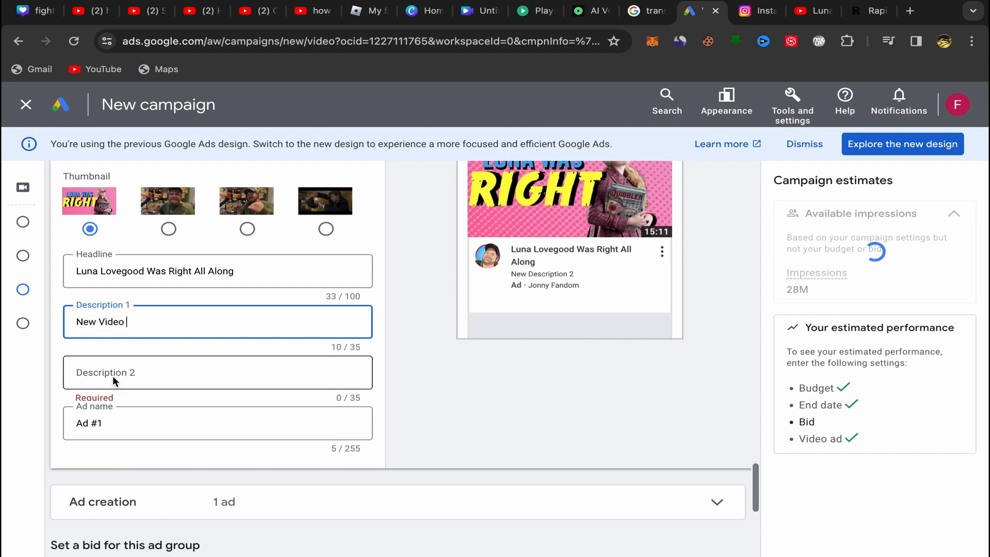
{"action": "left_click", "coordinate": [113, 376]}
{"action": "type", "text": "Out No w"}
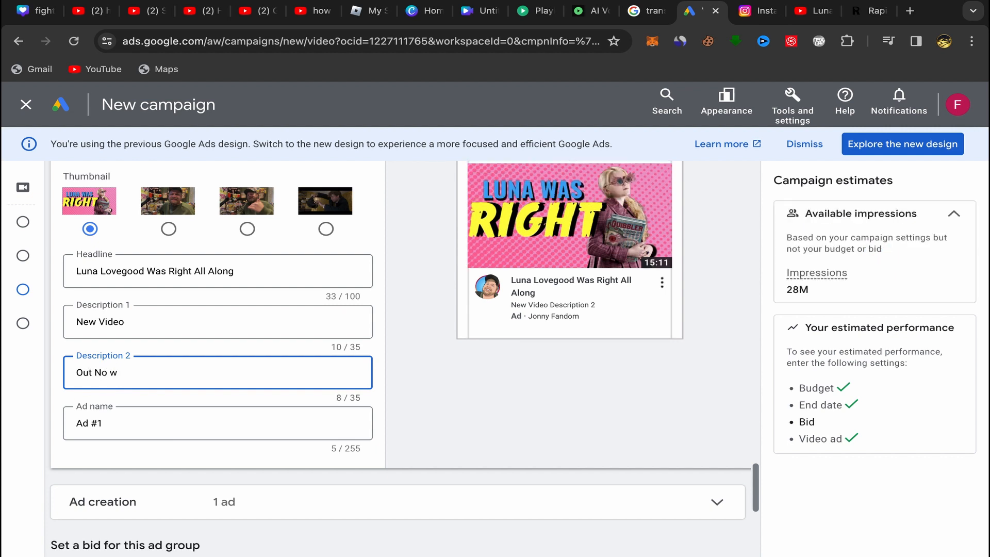
{"action": "key", "text": "BackSpace"}
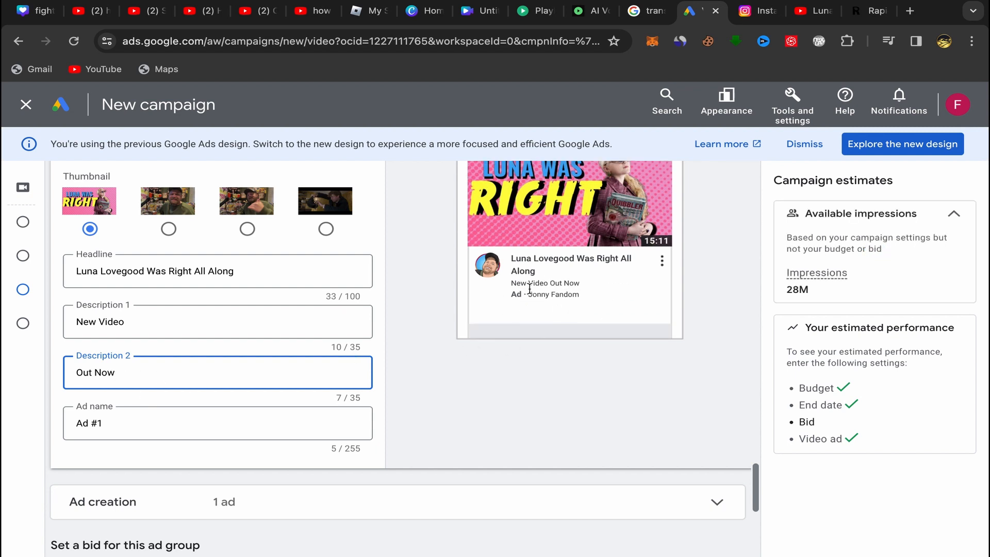
Preview the in-feed video ad on mobile in the YouTube watch next, YouTube home and YouTube search placements.
{"action": "scroll", "coordinate": [515, 298], "scroll_direction": "up", "scroll_amount": 2}
{"action": "scroll", "coordinate": [631, 354], "scroll_direction": "up", "scroll_amount": 1}
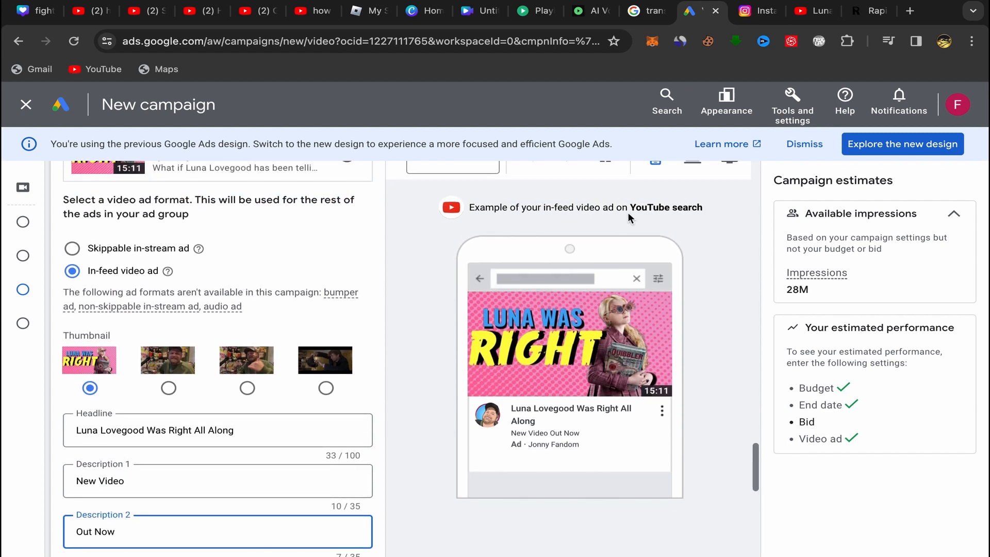
{"action": "scroll", "coordinate": [691, 234], "scroll_direction": "up", "scroll_amount": 1}
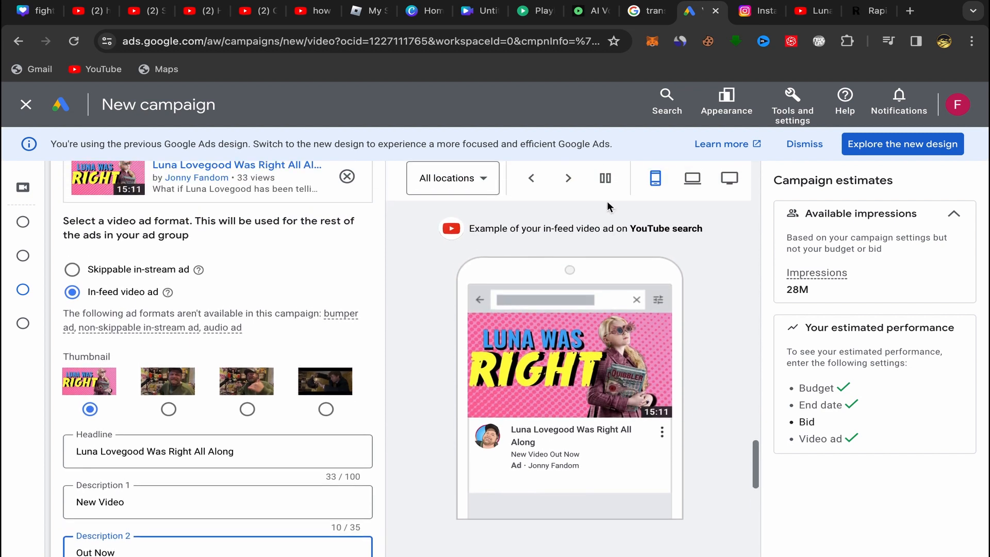
{"action": "left_click", "coordinate": [569, 180]}
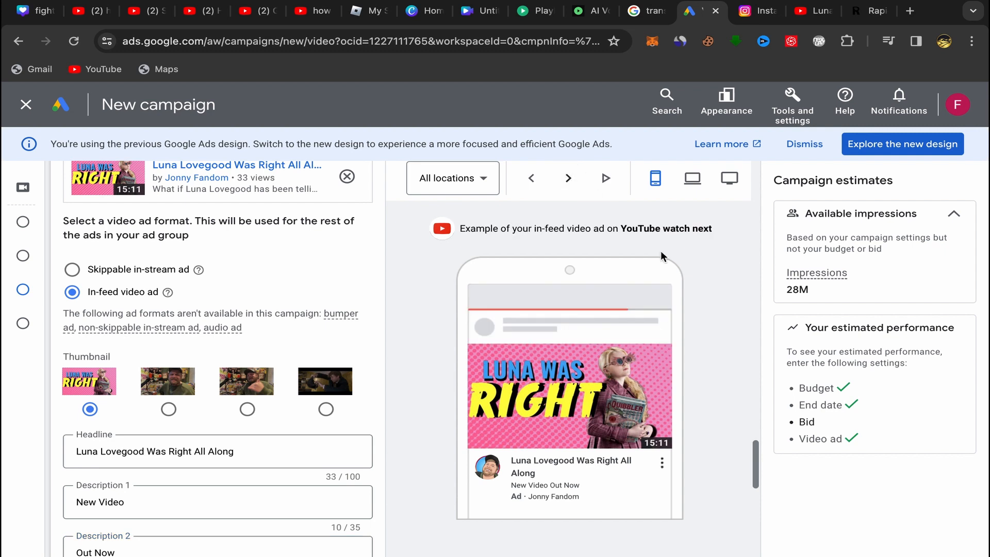
{"action": "left_click", "coordinate": [577, 184]}
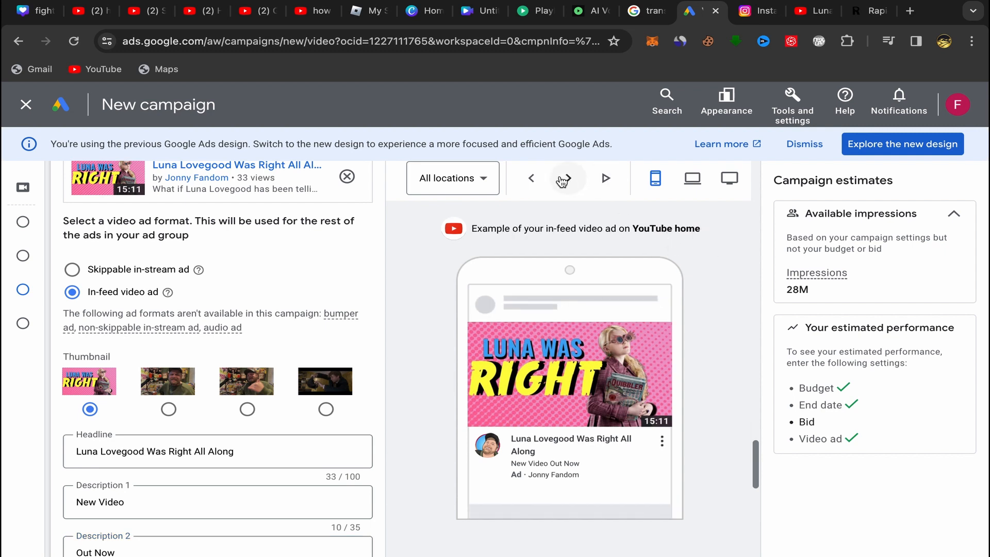
{"action": "left_click", "coordinate": [567, 178]}
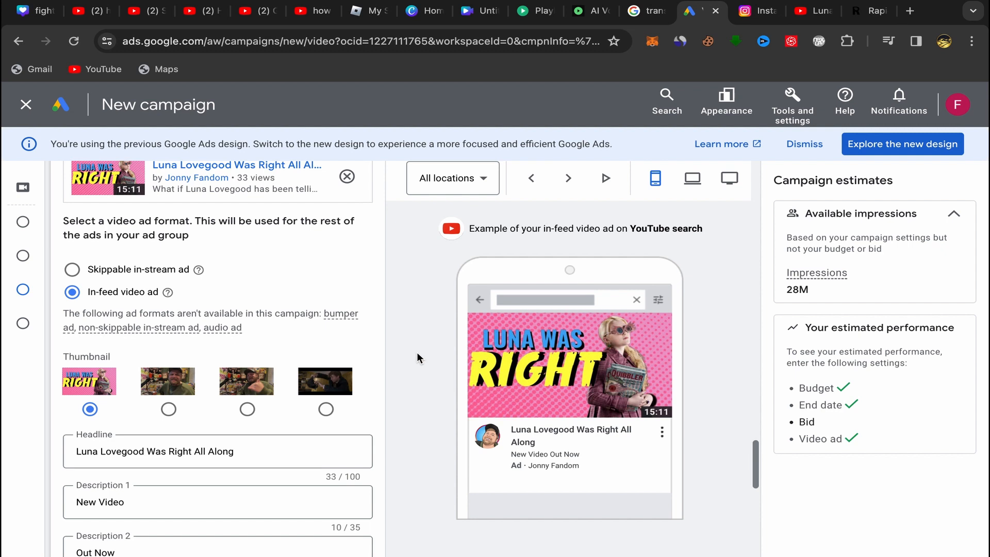
Set the ad name to "Ad #1luna".
{"action": "scroll", "coordinate": [417, 354], "scroll_direction": "down", "scroll_amount": 4}
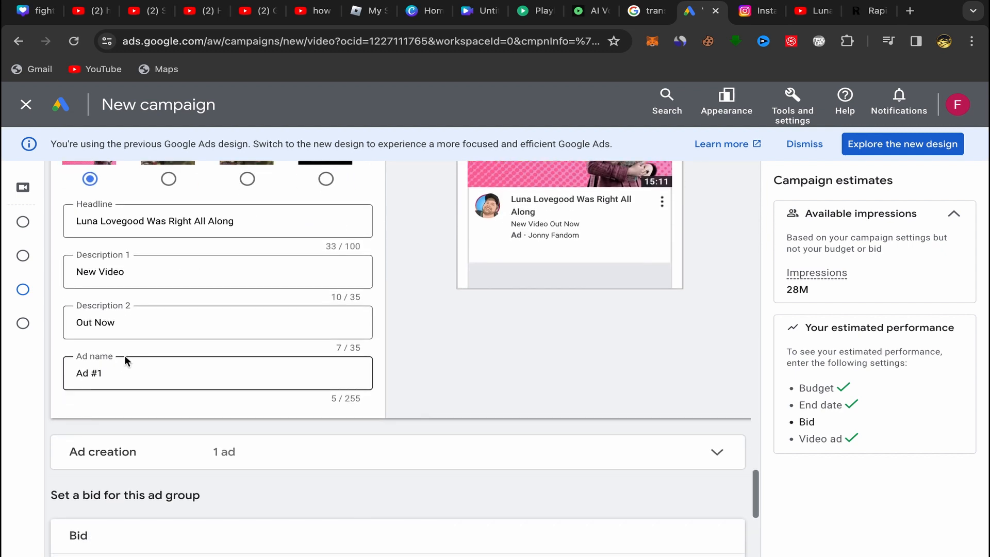
{"action": "left_click", "coordinate": [124, 373]}
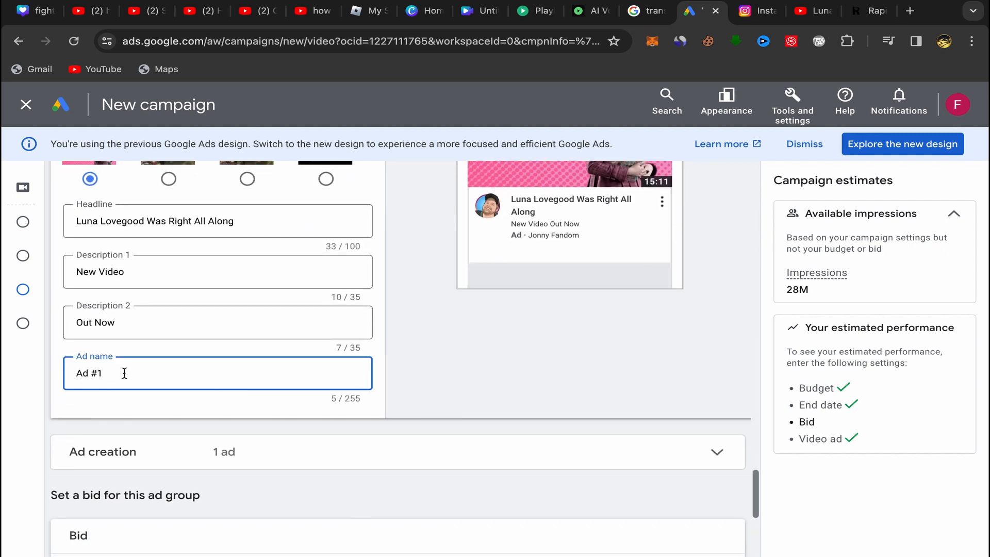
{"action": "type", "text": "luna"}
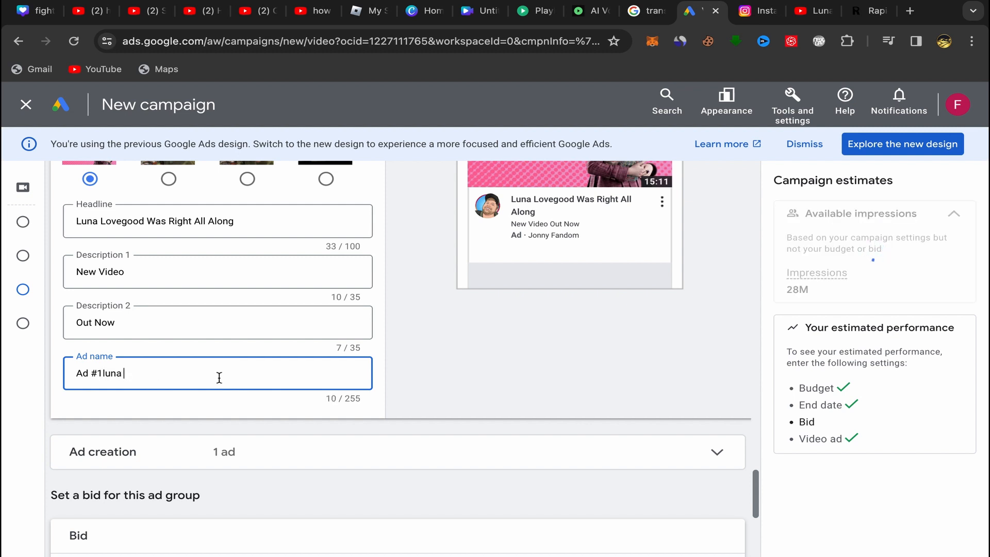
Set the ad group's maximum CPV bid to MAD 0.03.
{"action": "scroll", "coordinate": [221, 384], "scroll_direction": "down", "scroll_amount": 2}
{"action": "scroll", "coordinate": [221, 385], "scroll_direction": "down", "scroll_amount": 2}
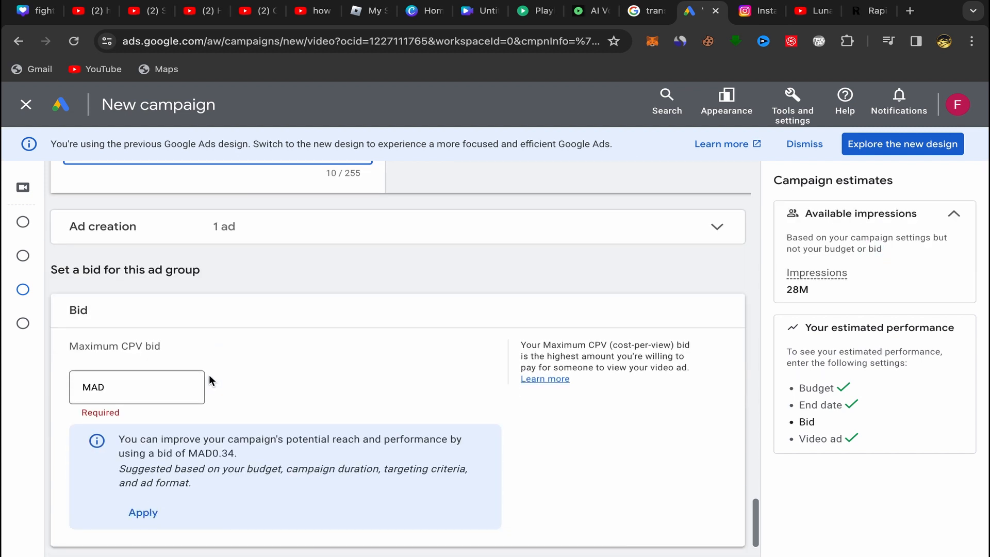
{"action": "left_click", "coordinate": [166, 385]}
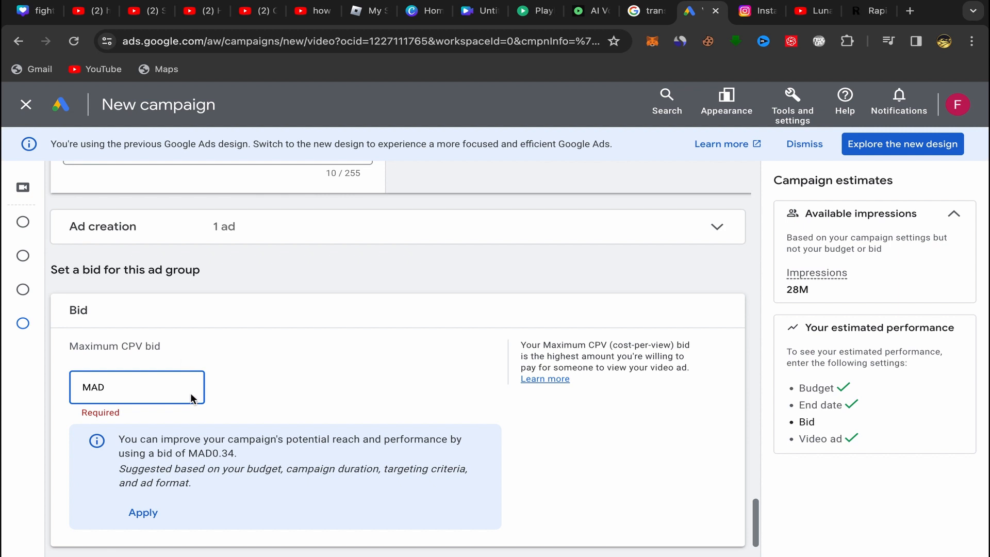
{"action": "type", "text": "0.00"}
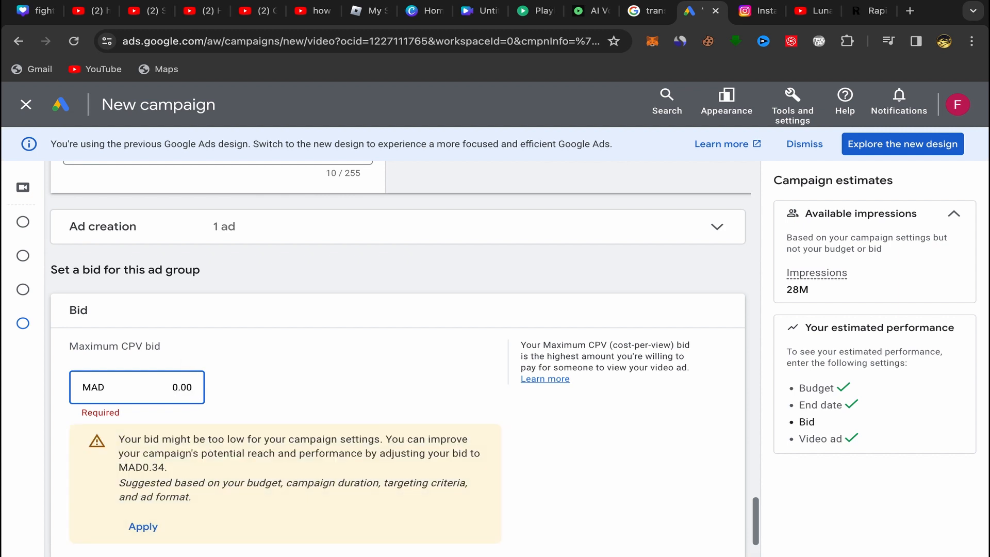
{"action": "key", "text": "Delete"}
{"action": "type", "text": "3"}
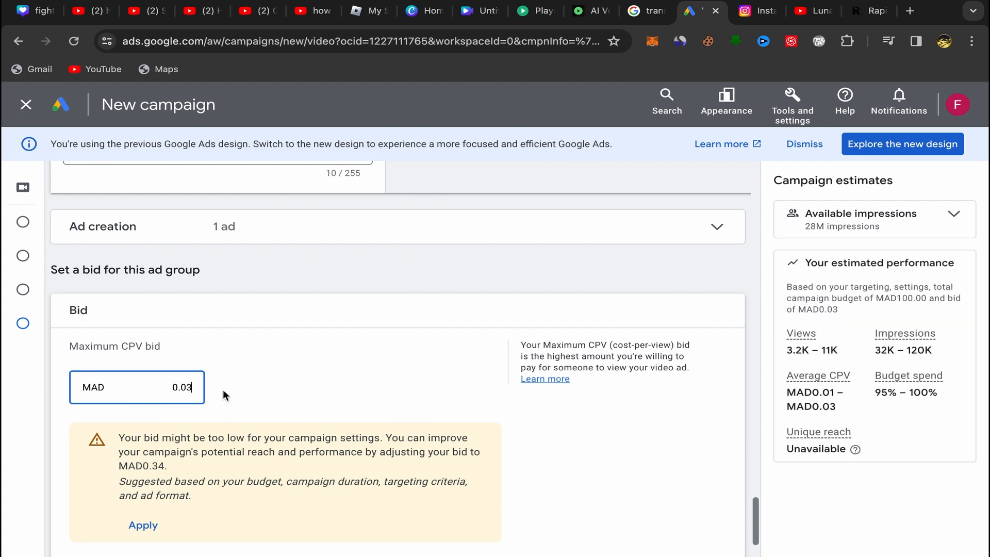
Review the campaign's estimated performance for the entered bid, then submit the campaign for creation.
{"action": "scroll", "coordinate": [222, 389], "scroll_direction": "up", "scroll_amount": 1}
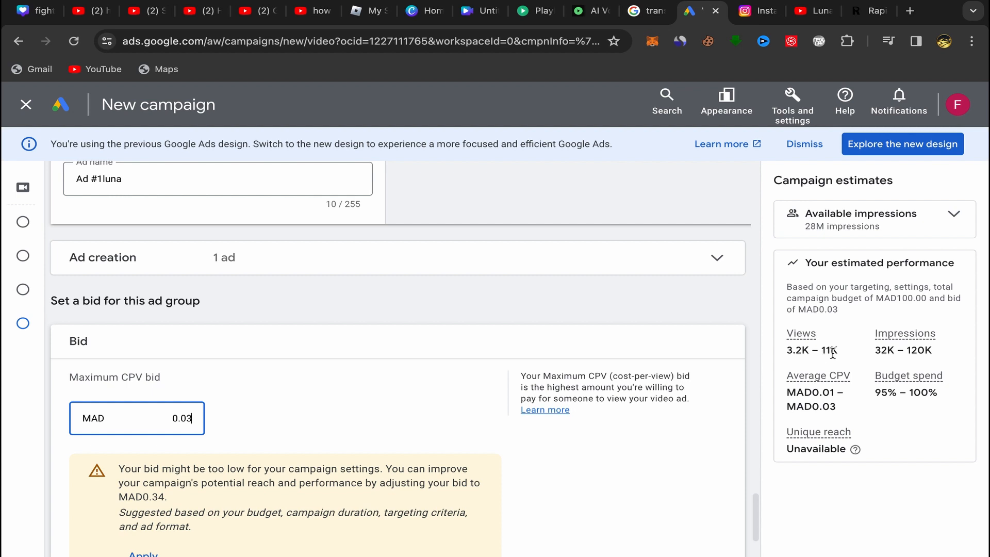
{"action": "mouse_move", "coordinate": [896, 338]}
{"action": "scroll", "coordinate": [434, 354], "scroll_direction": "down", "scroll_amount": 3}
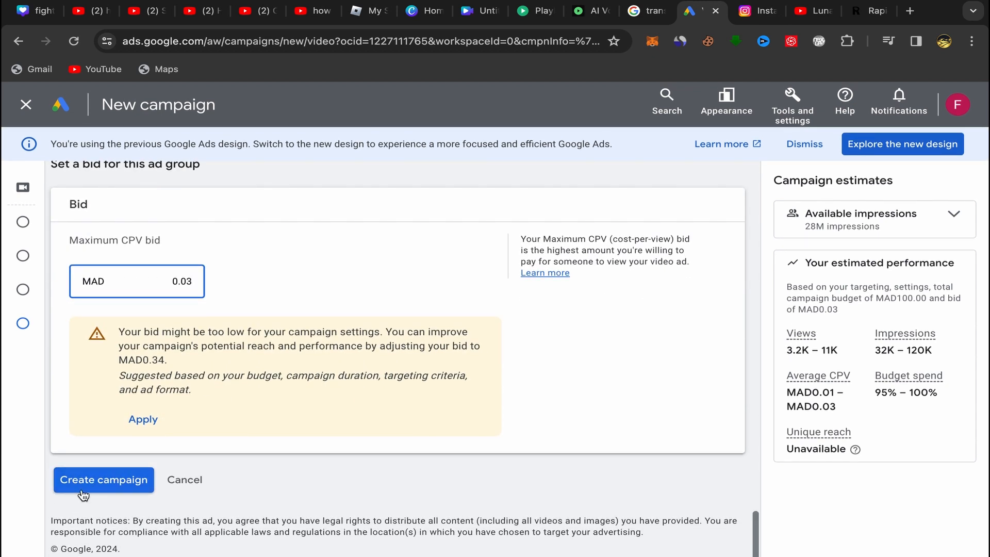
{"action": "left_click", "coordinate": [115, 482]}
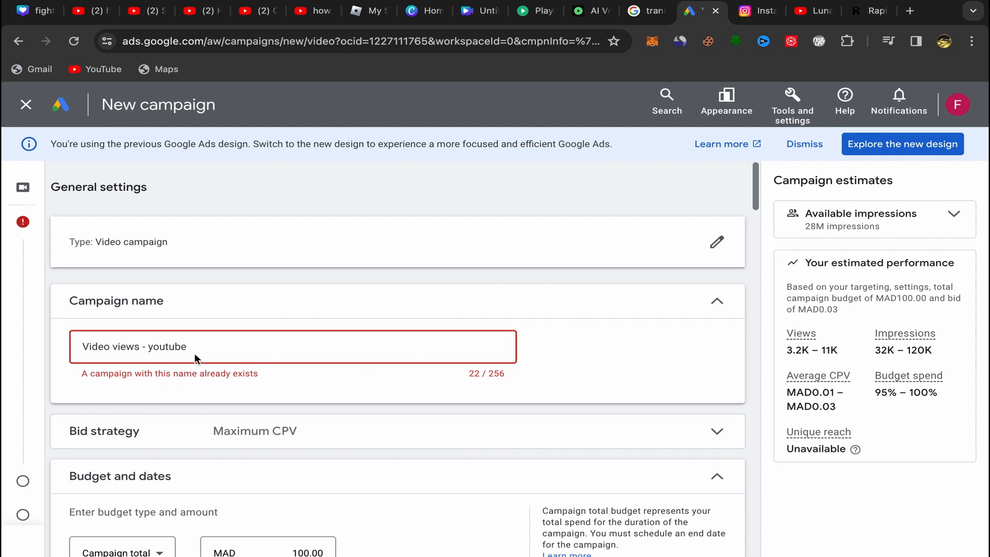
Rename the campaign as "Video views - youtube1" and submit it for creation again.
{"action": "key", "text": "BackSpace"}
{"action": "type", "text": "1"}
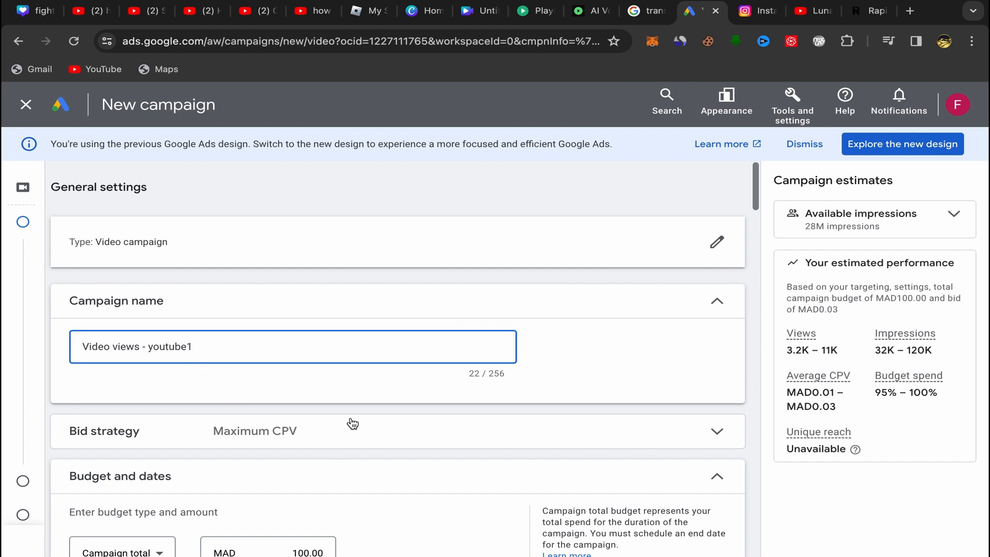
{"action": "scroll", "coordinate": [350, 417], "scroll_direction": "down", "scroll_amount": 20}
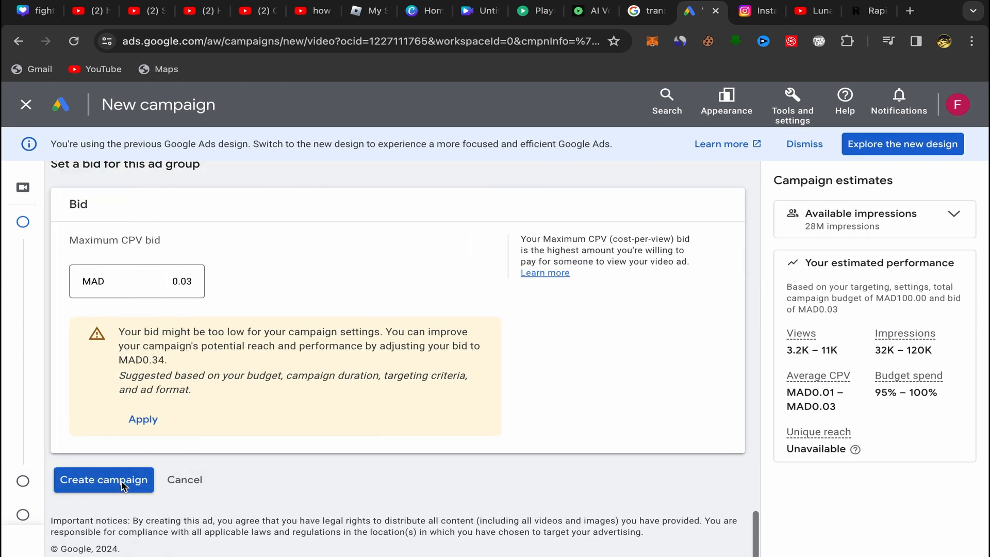
{"action": "left_click", "coordinate": [121, 482]}
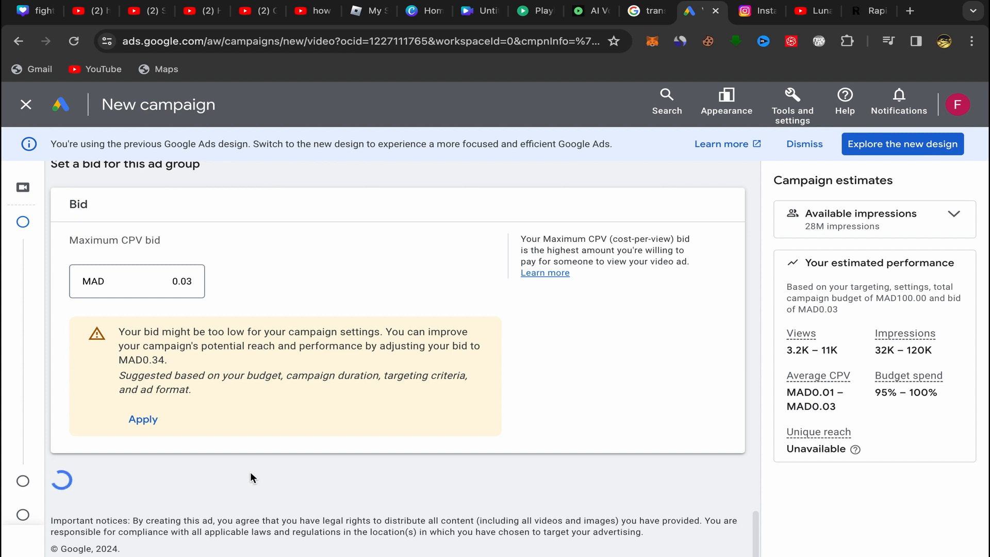